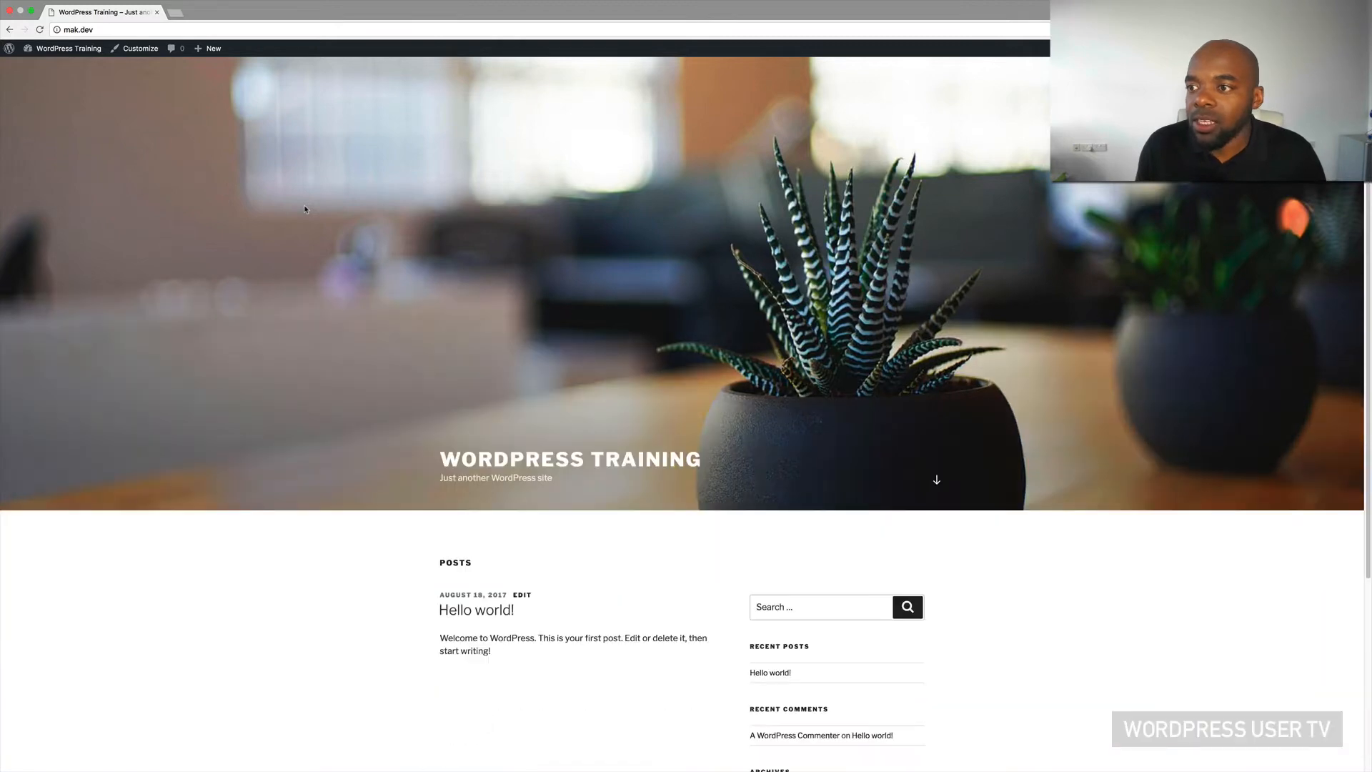
pyautogui.scroll(8, 304, 209)
pyautogui.scroll(-5, 305, 209)
pyautogui.scroll(-4, 305, 209)
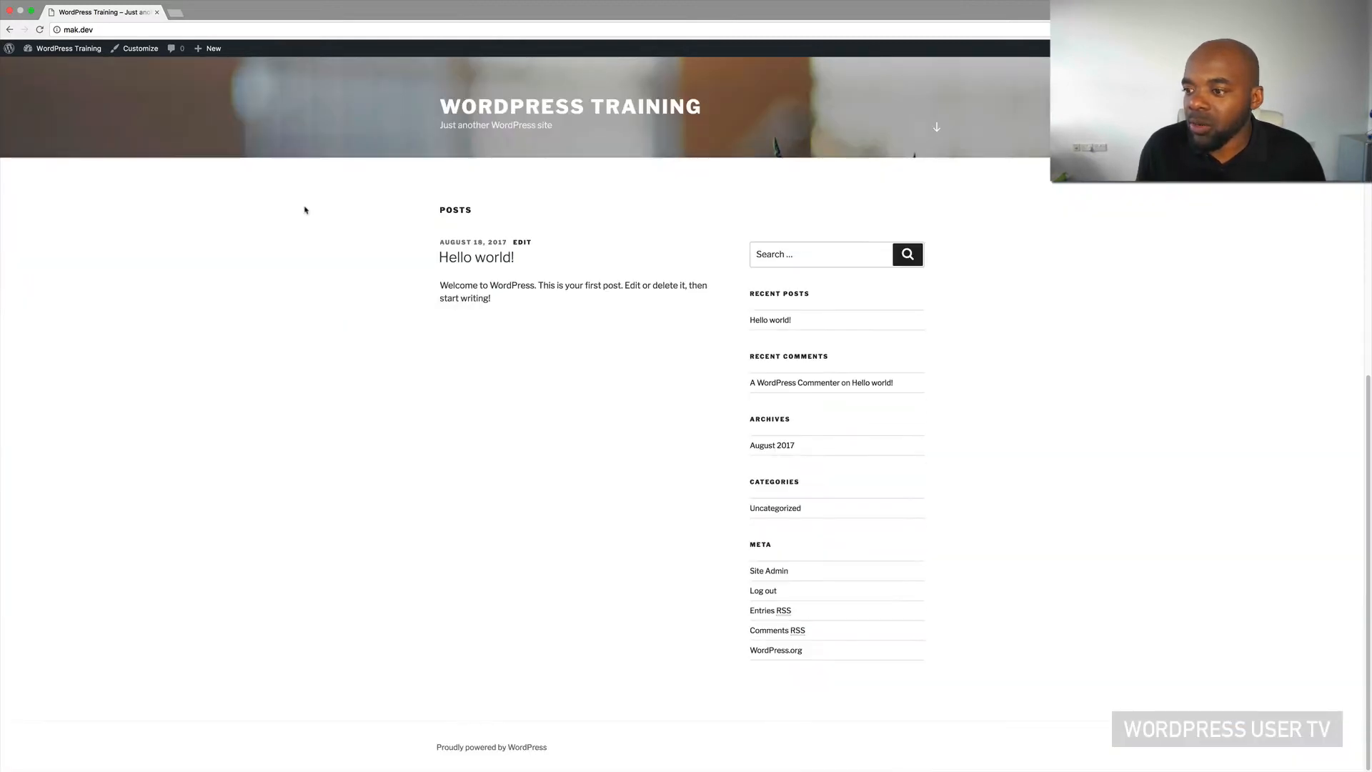
pyautogui.scroll(8, 304, 208)
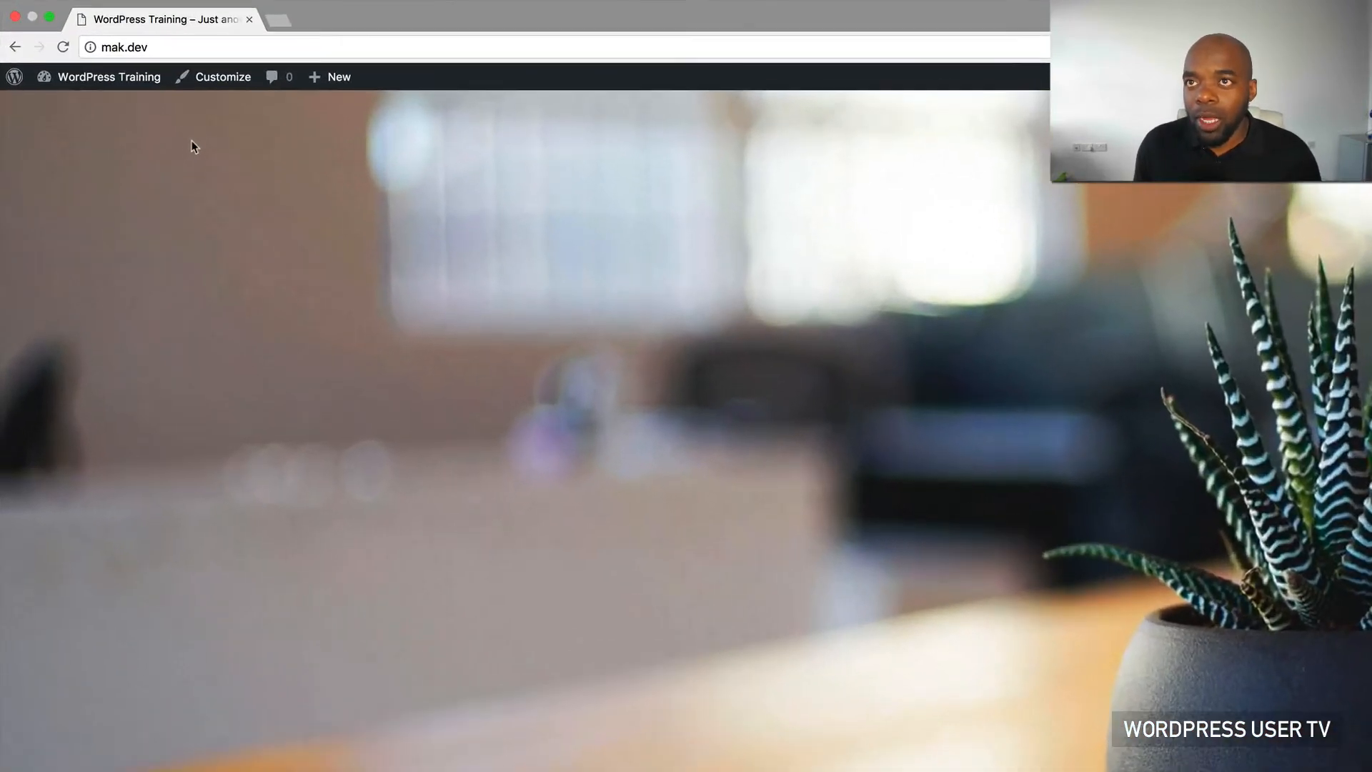
# - Go to the site's admin dashboard and open the page for adding new plugins
pyautogui.click(121, 79)
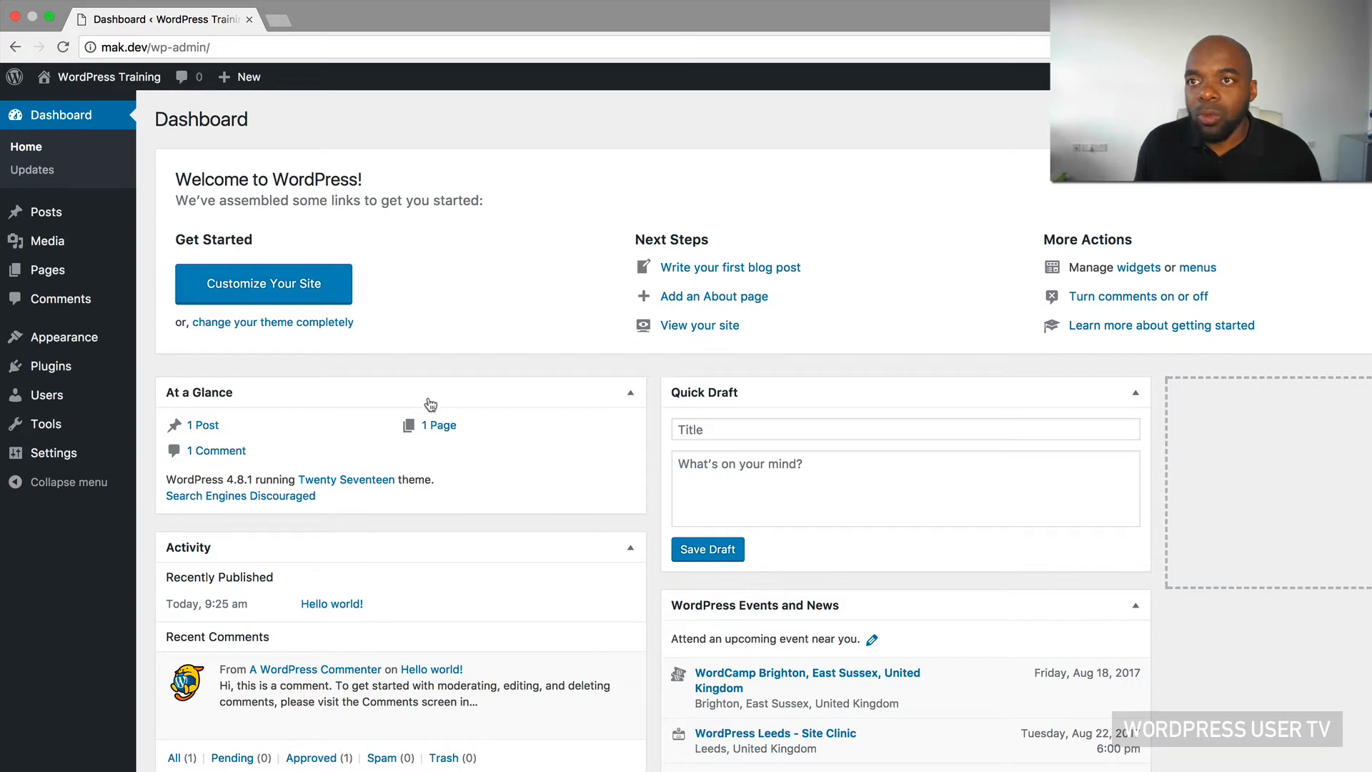
pyautogui.click(57, 372)
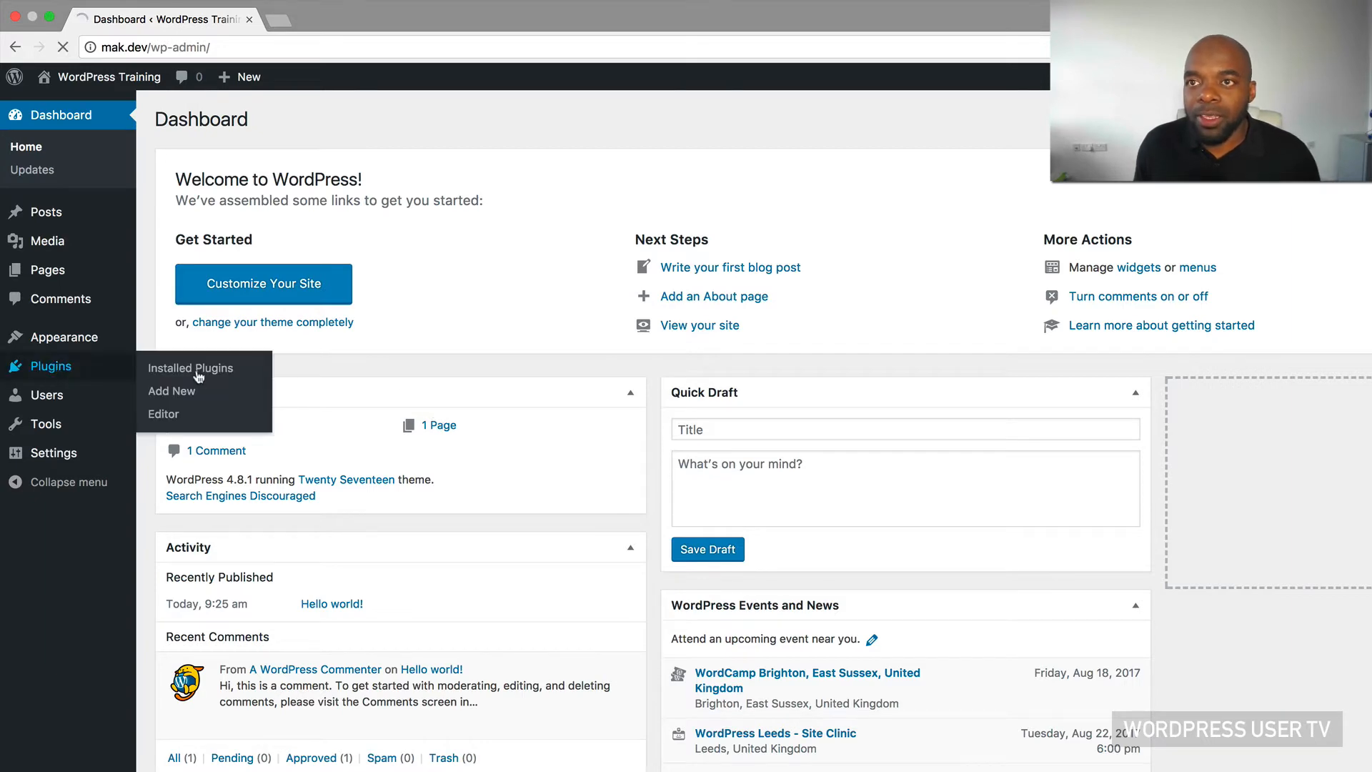
pyautogui.click(256, 120)
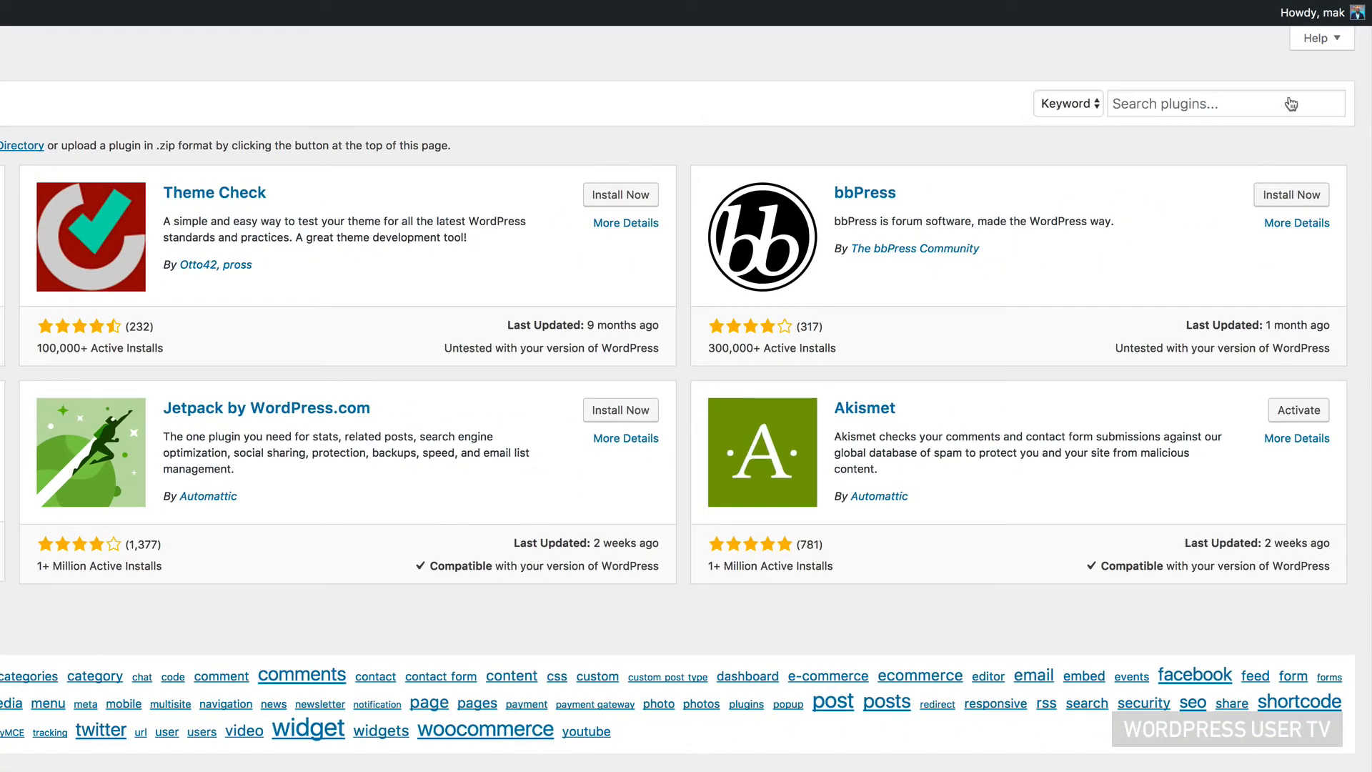
# - Search the plugin directory for "contact form 7" and install and activate the Contact Form 7 plugin
pyautogui.click(1221, 104)
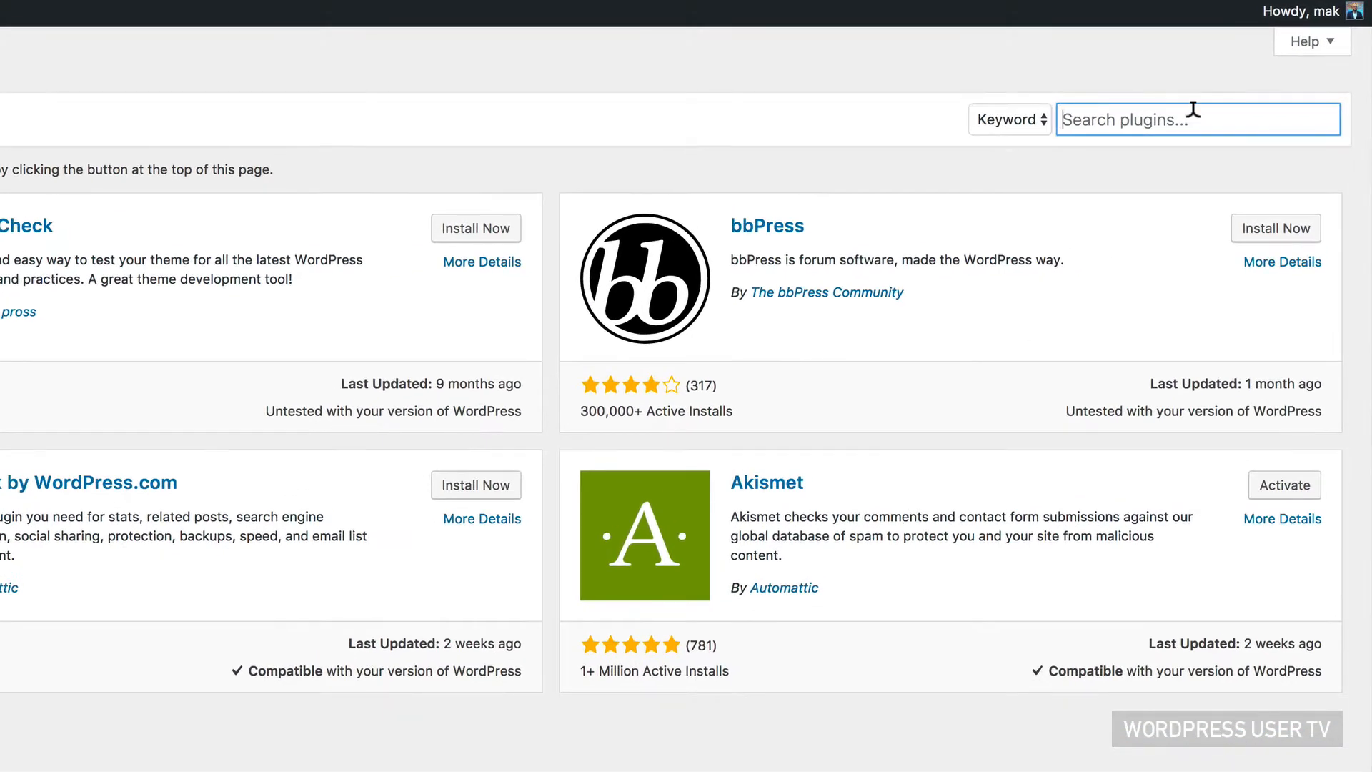
pyautogui.write('contact fo')
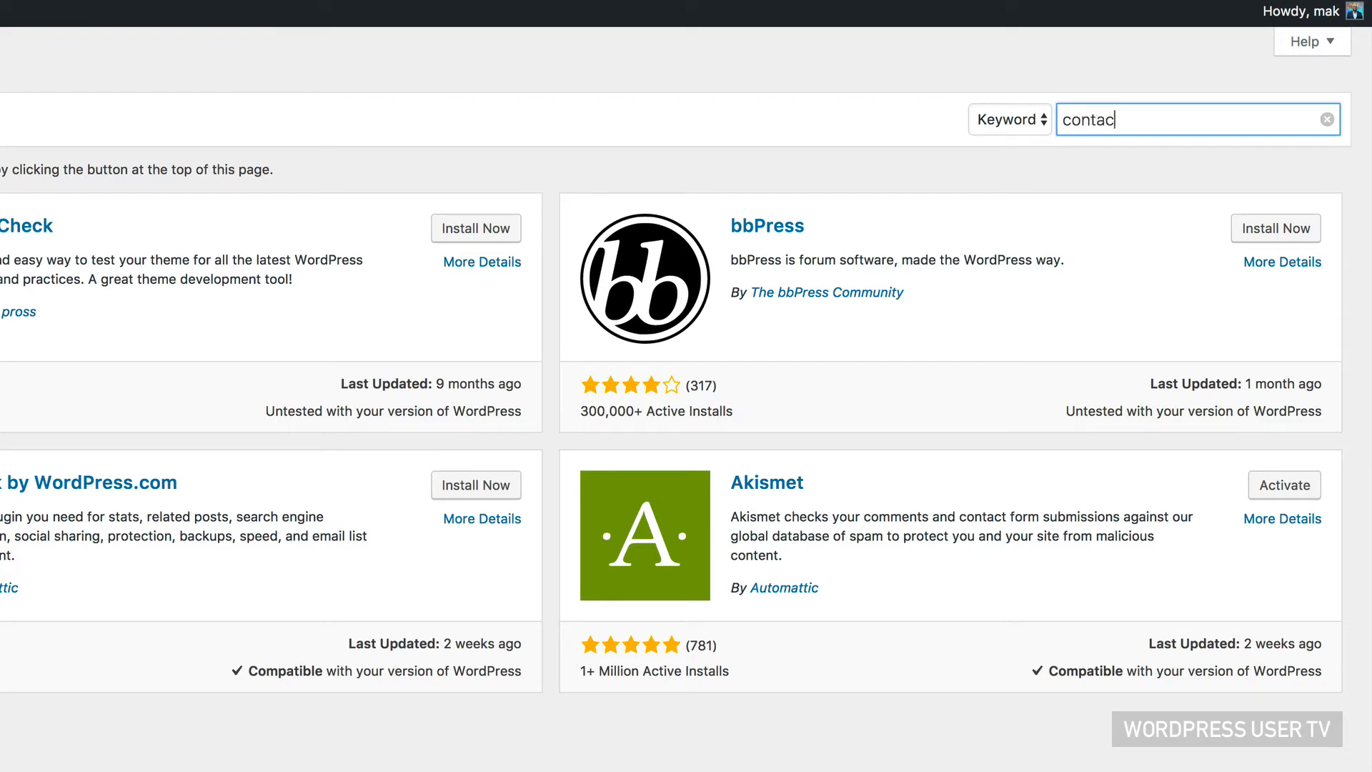
pyautogui.write('rm 7')
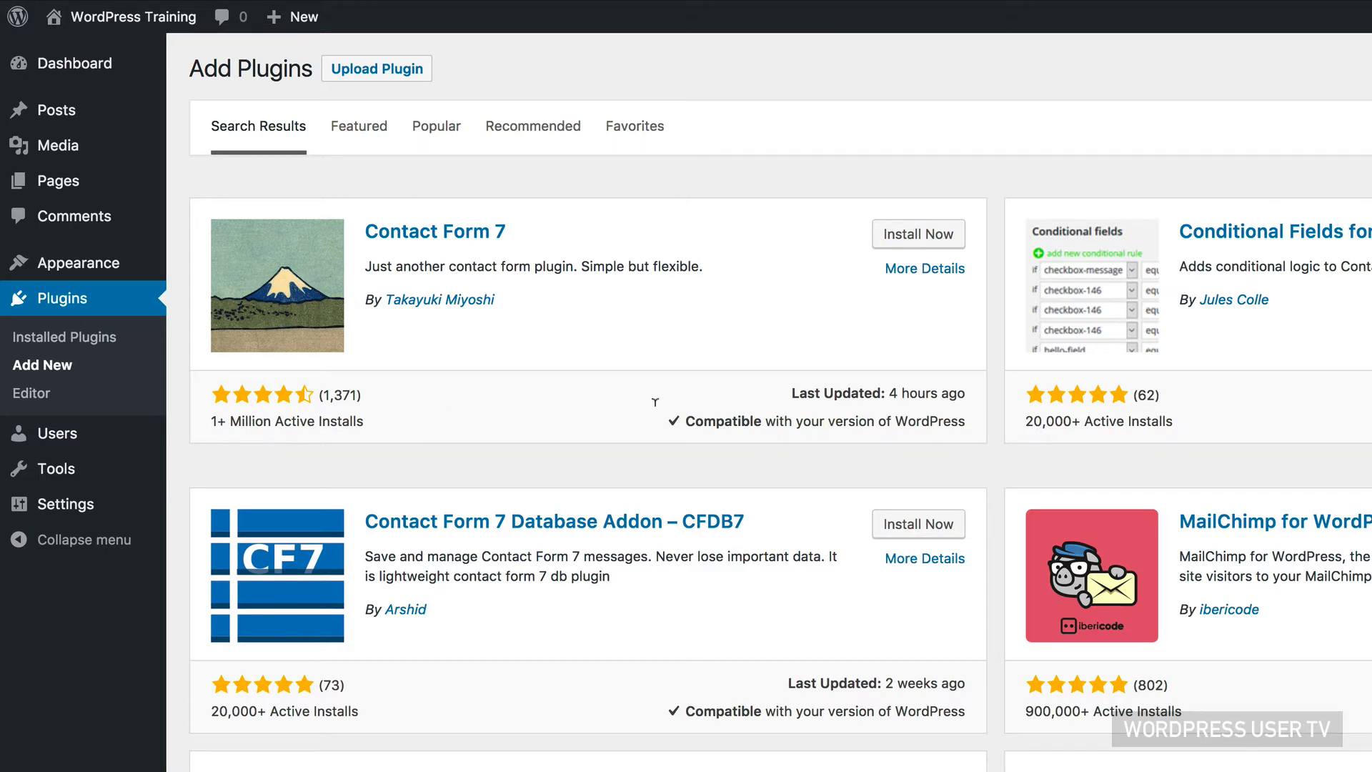
pyautogui.click(938, 241)
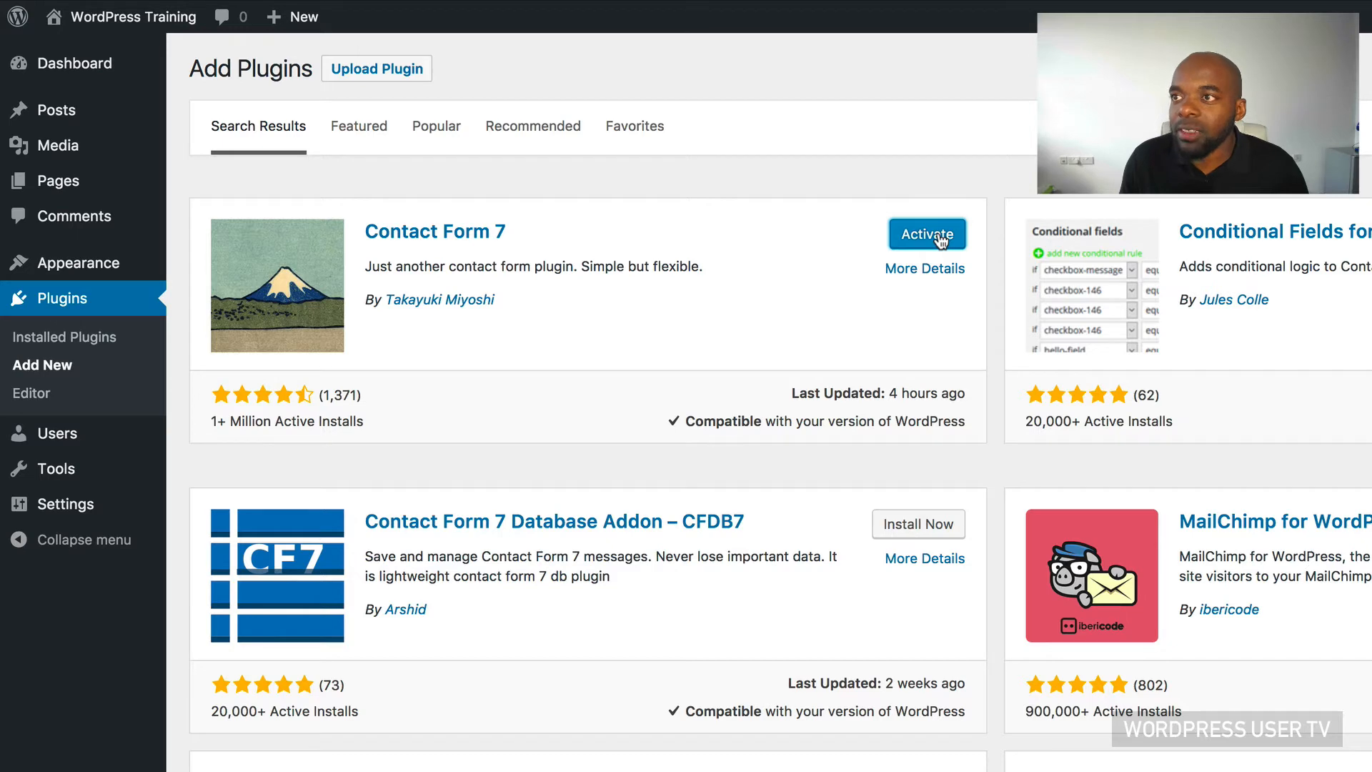
pyautogui.click(927, 234)
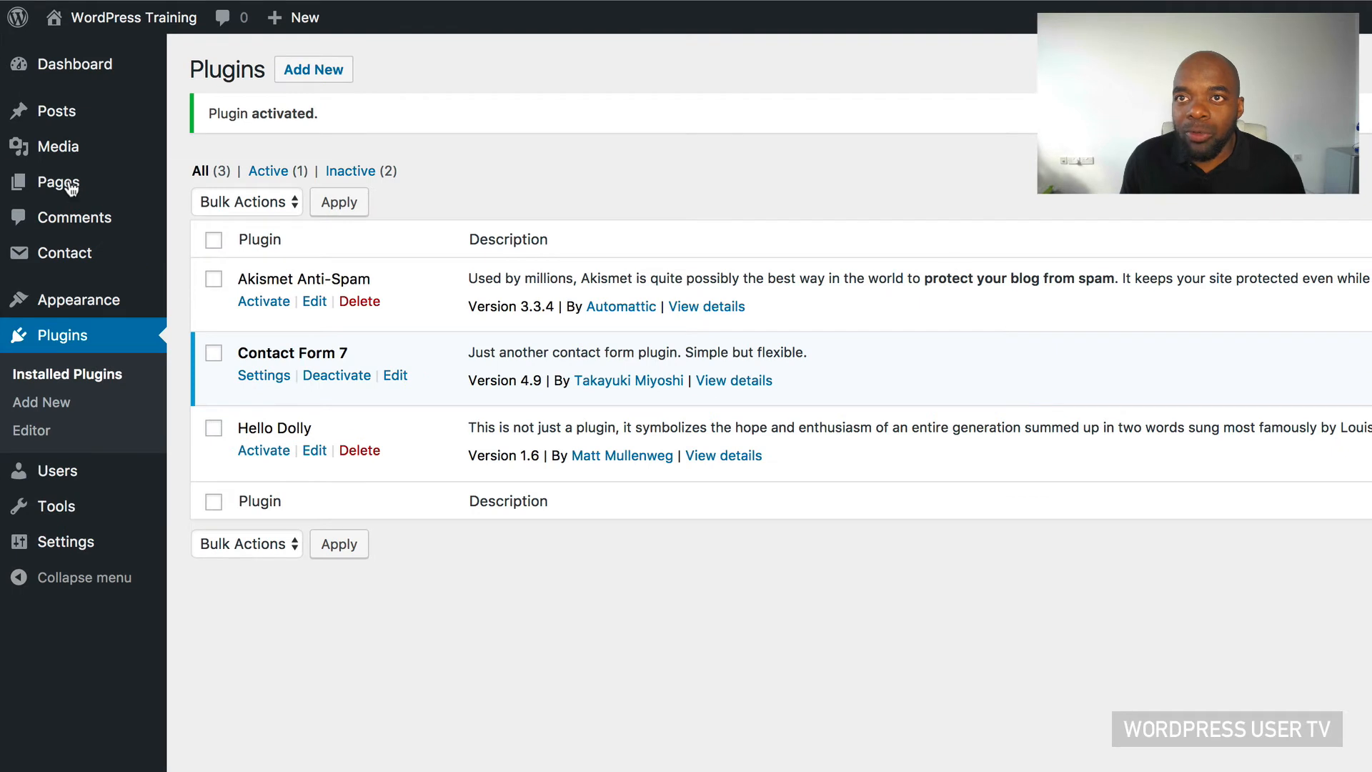
# - Create a new page titled "Contact" with an empty body and publish it
pyautogui.click(65, 183)
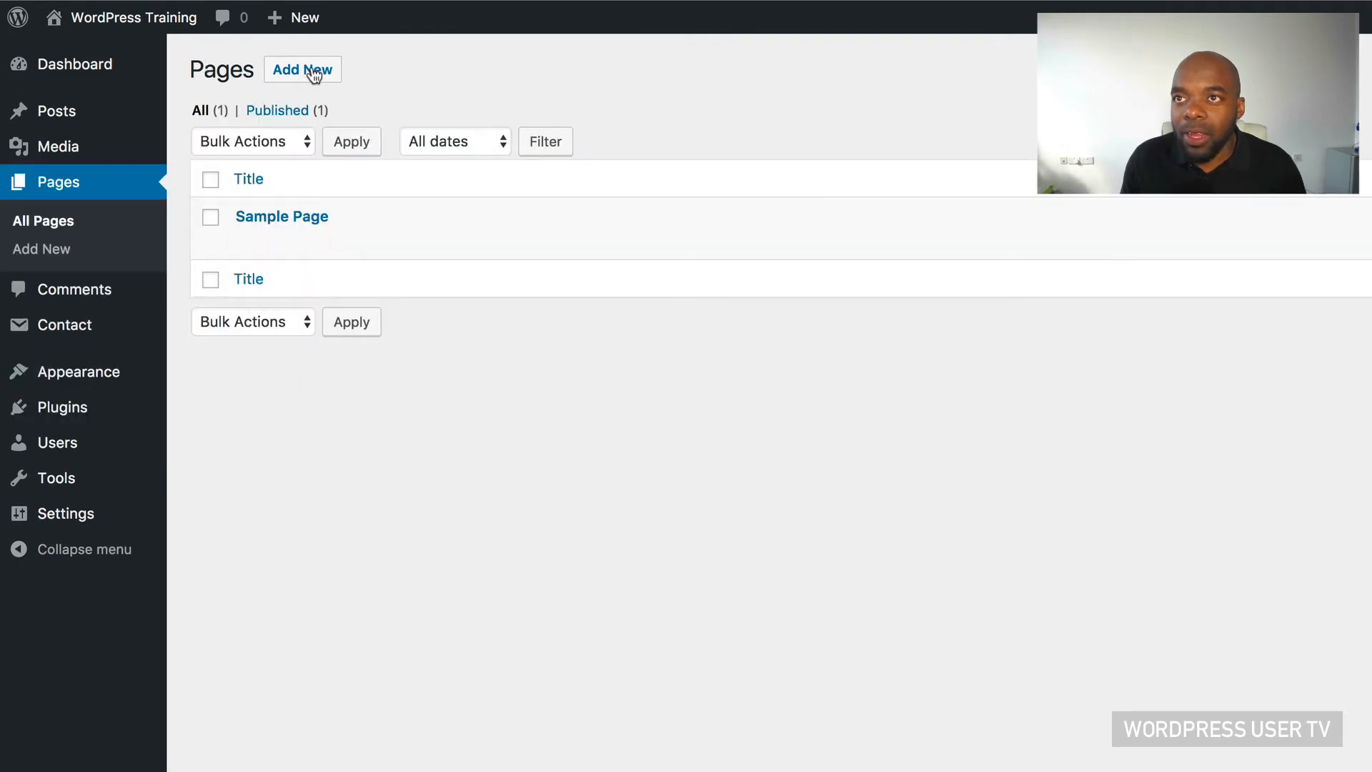
pyautogui.click(314, 71)
pyautogui.click(308, 114)
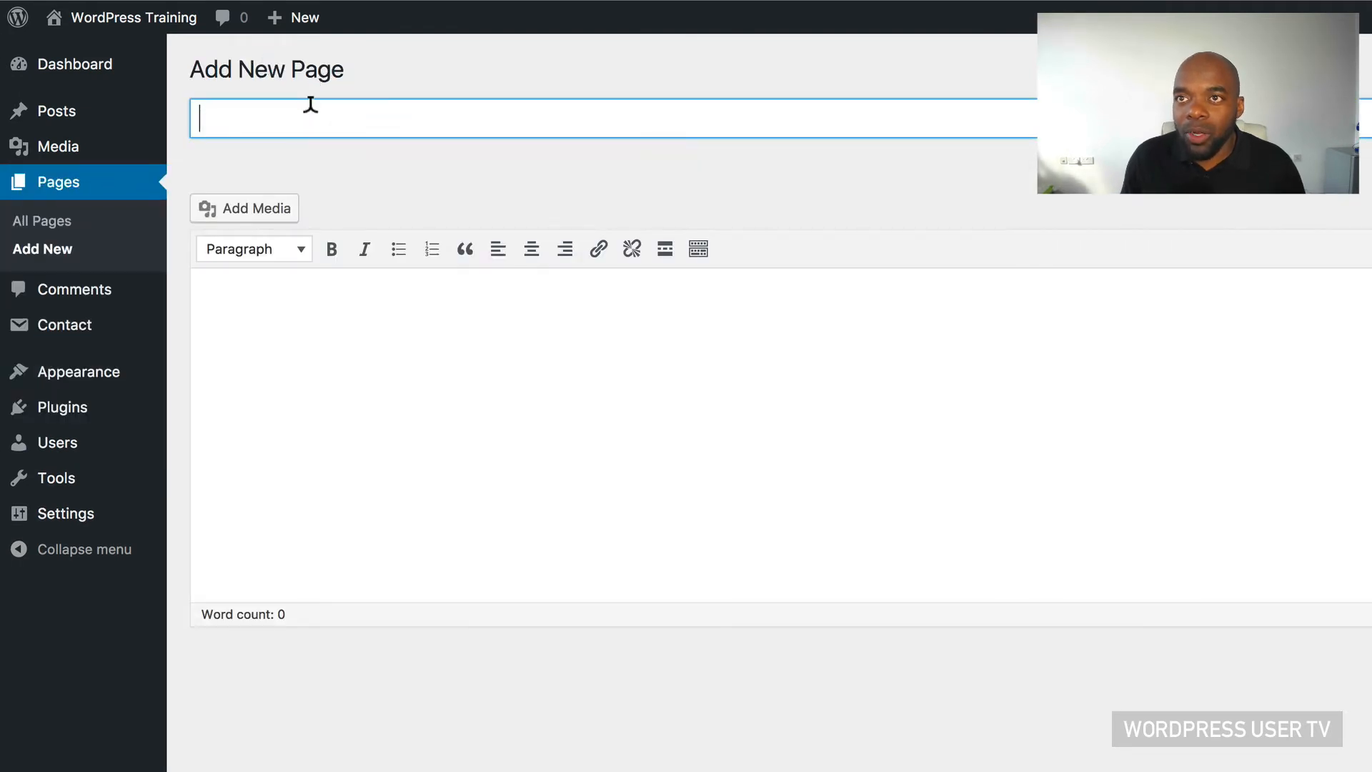
pyautogui.write('Co')
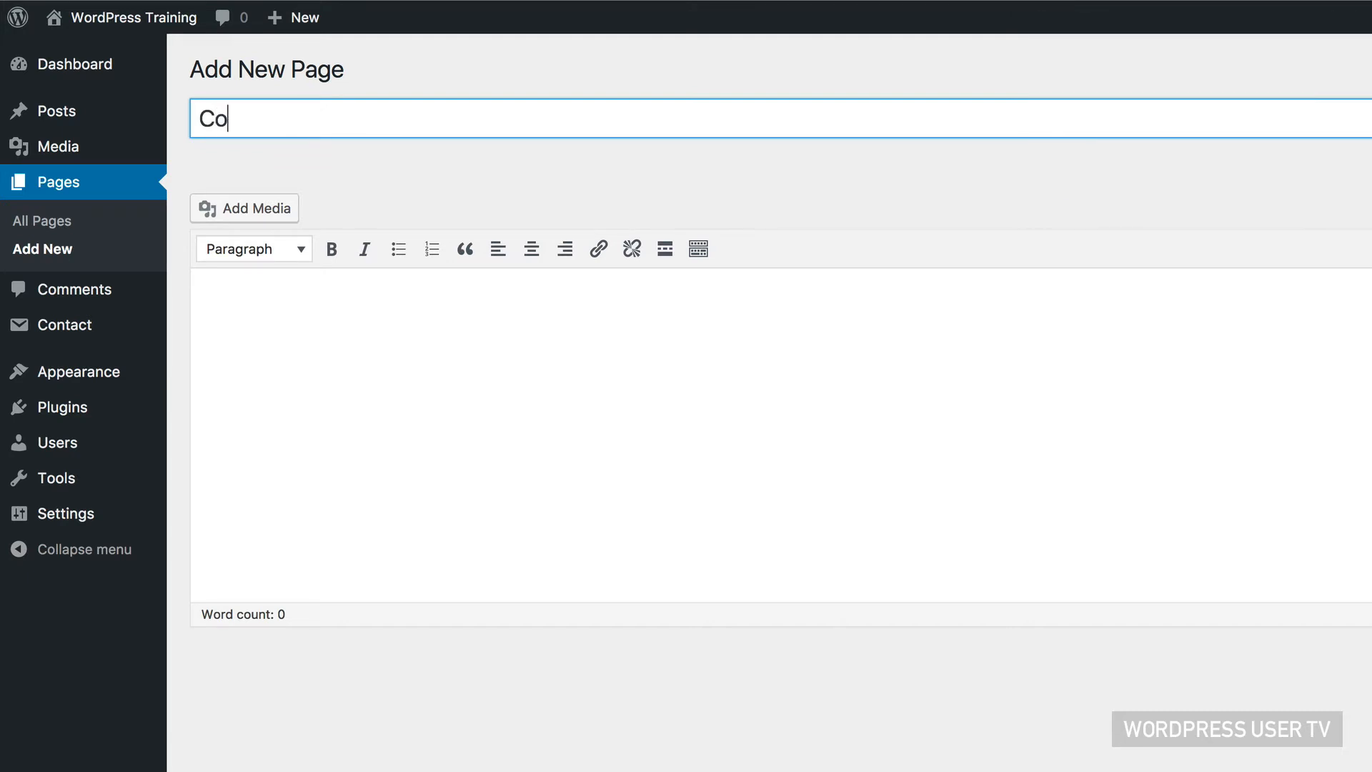
pyautogui.write('ntact')
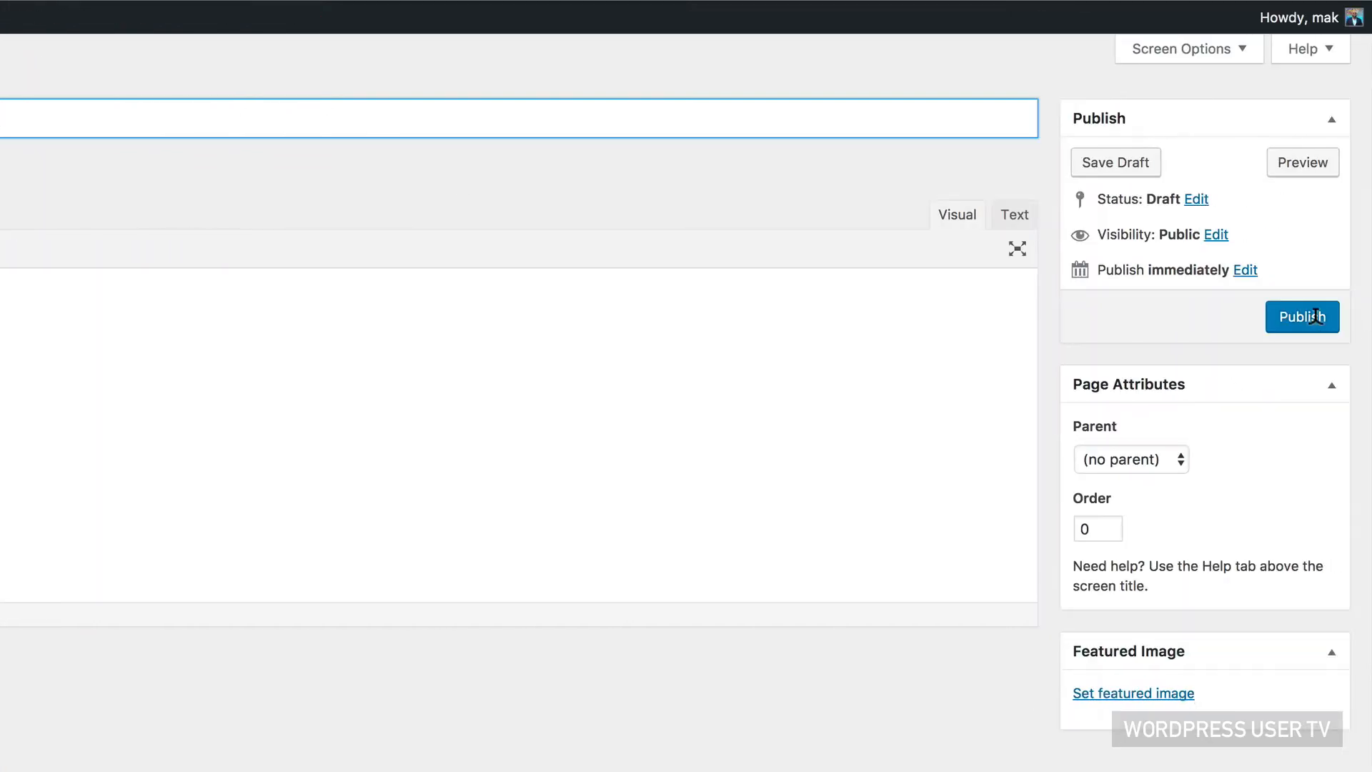
pyautogui.click(1315, 317)
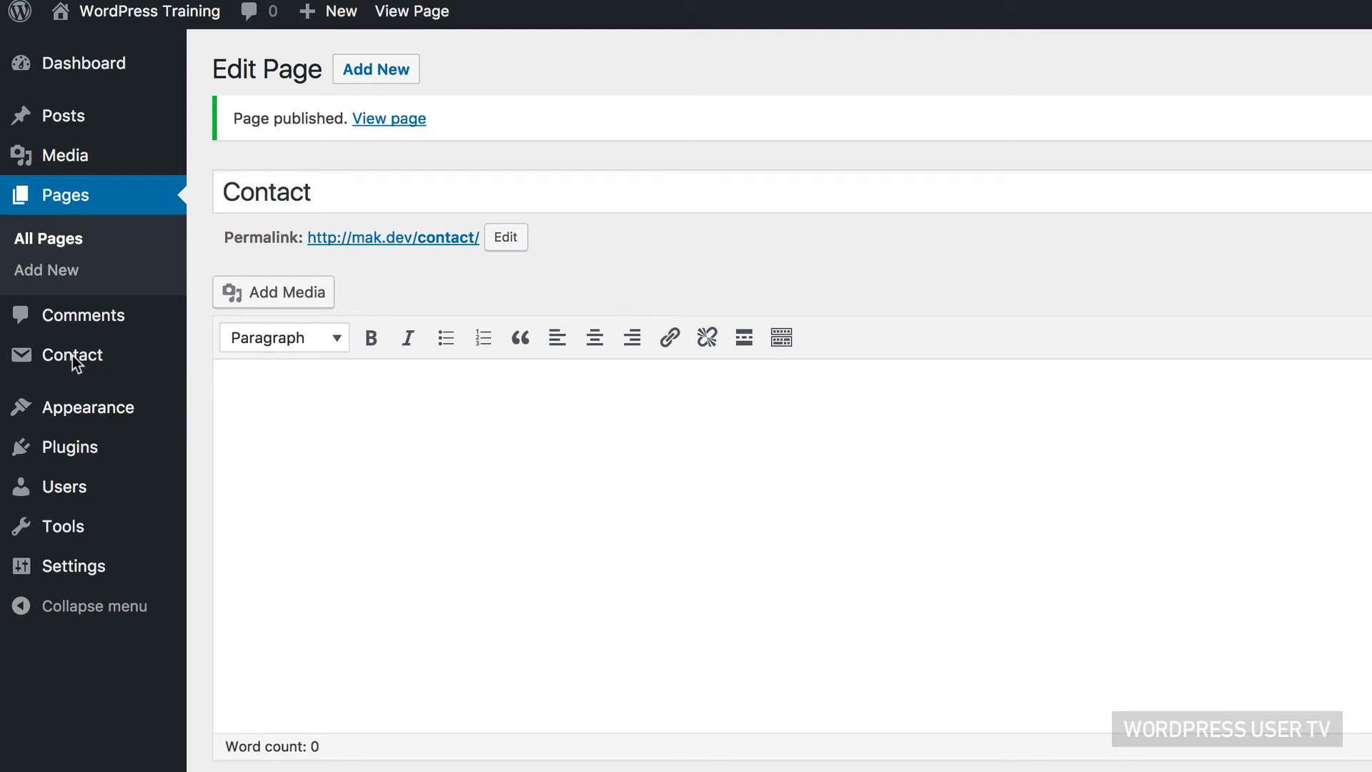
# - Copy the shortcode of Contact form 1 from the list of contact forms
pyautogui.click(74, 357)
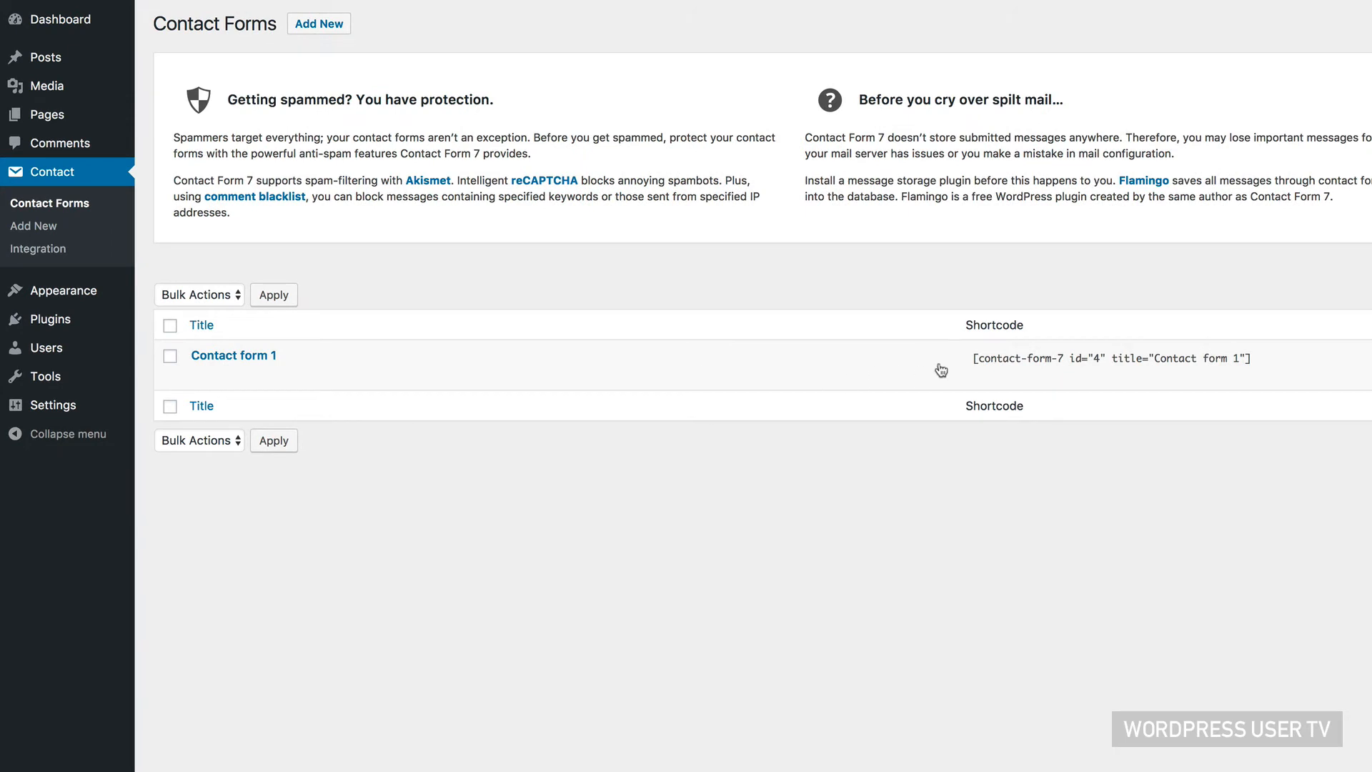
pyautogui.click(974, 366)
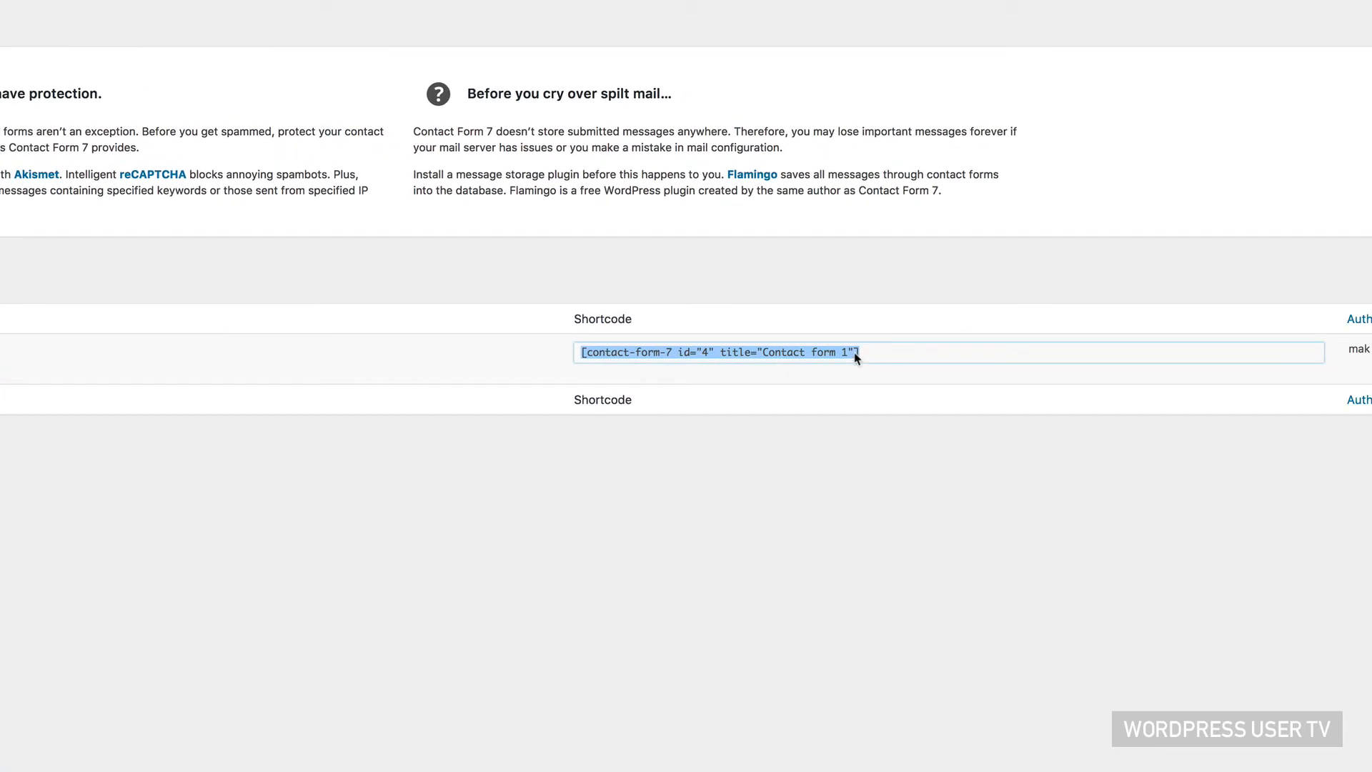
pyautogui.rightClick(827, 348)
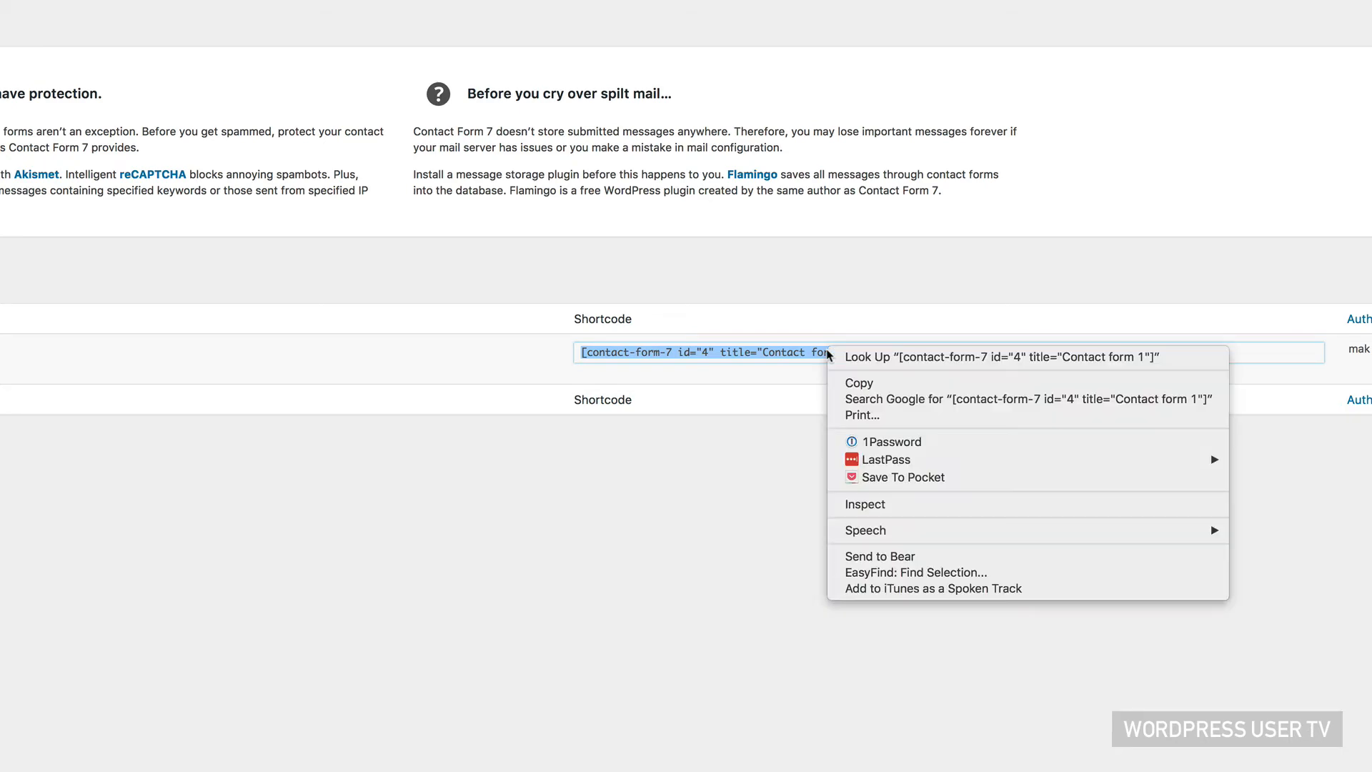
pyautogui.click(867, 384)
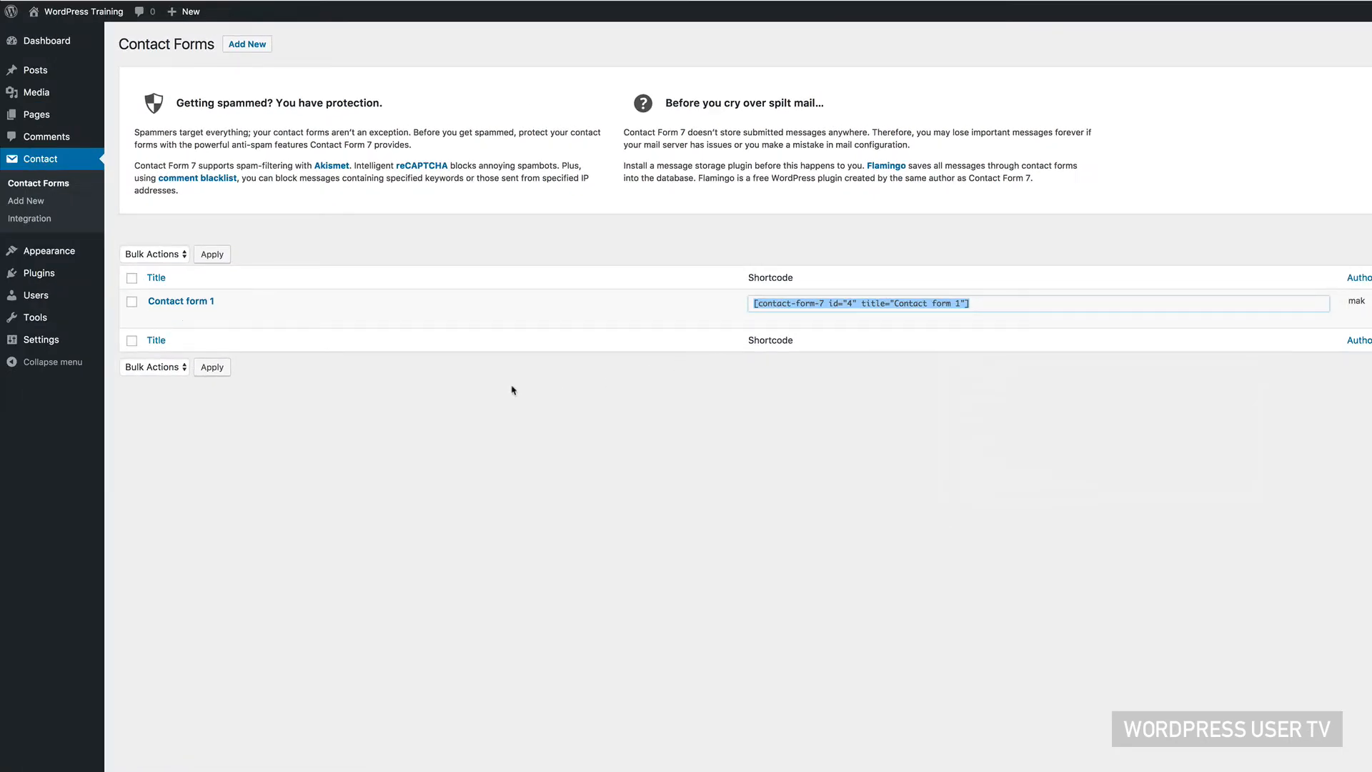
# - Open Contact form 1 for editing and review its mail settings, including the recipient address, and its messages
pyautogui.moveTo(196, 297)
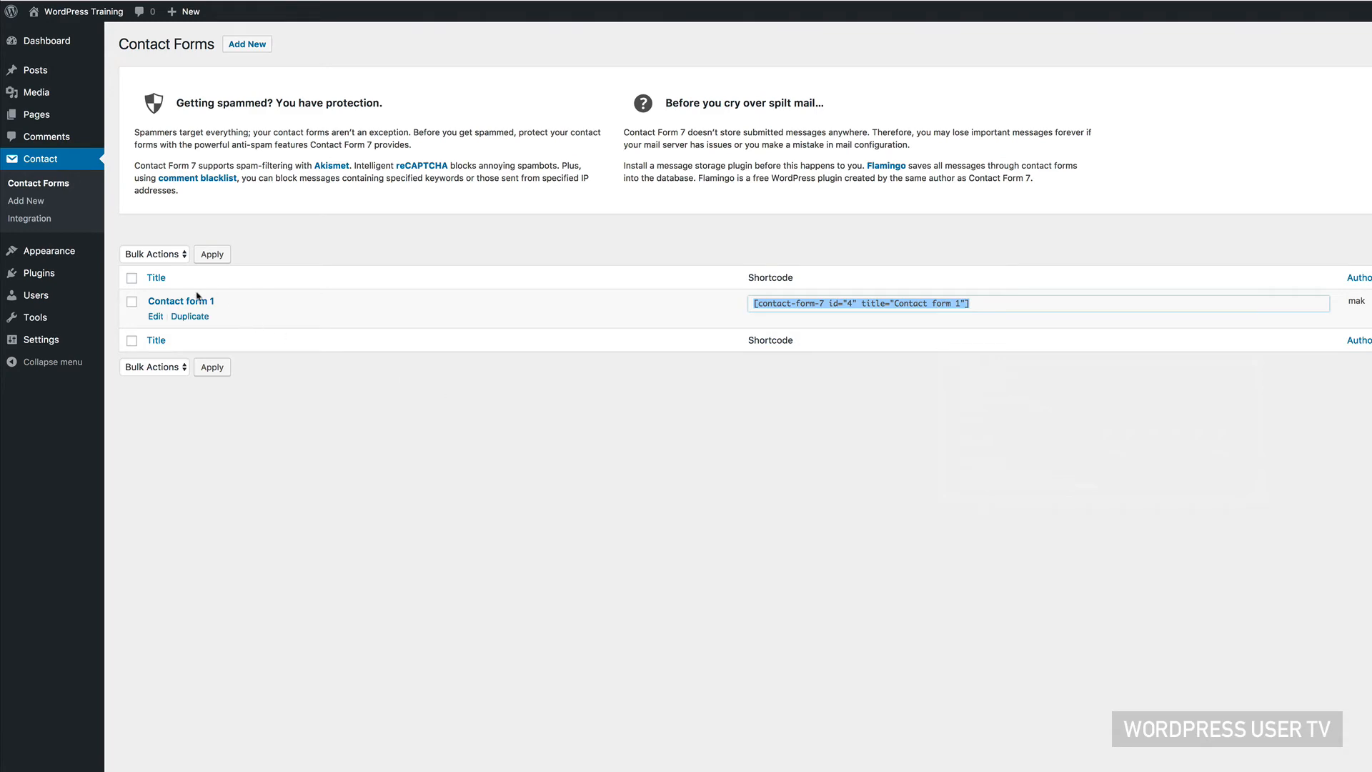
pyautogui.click(156, 318)
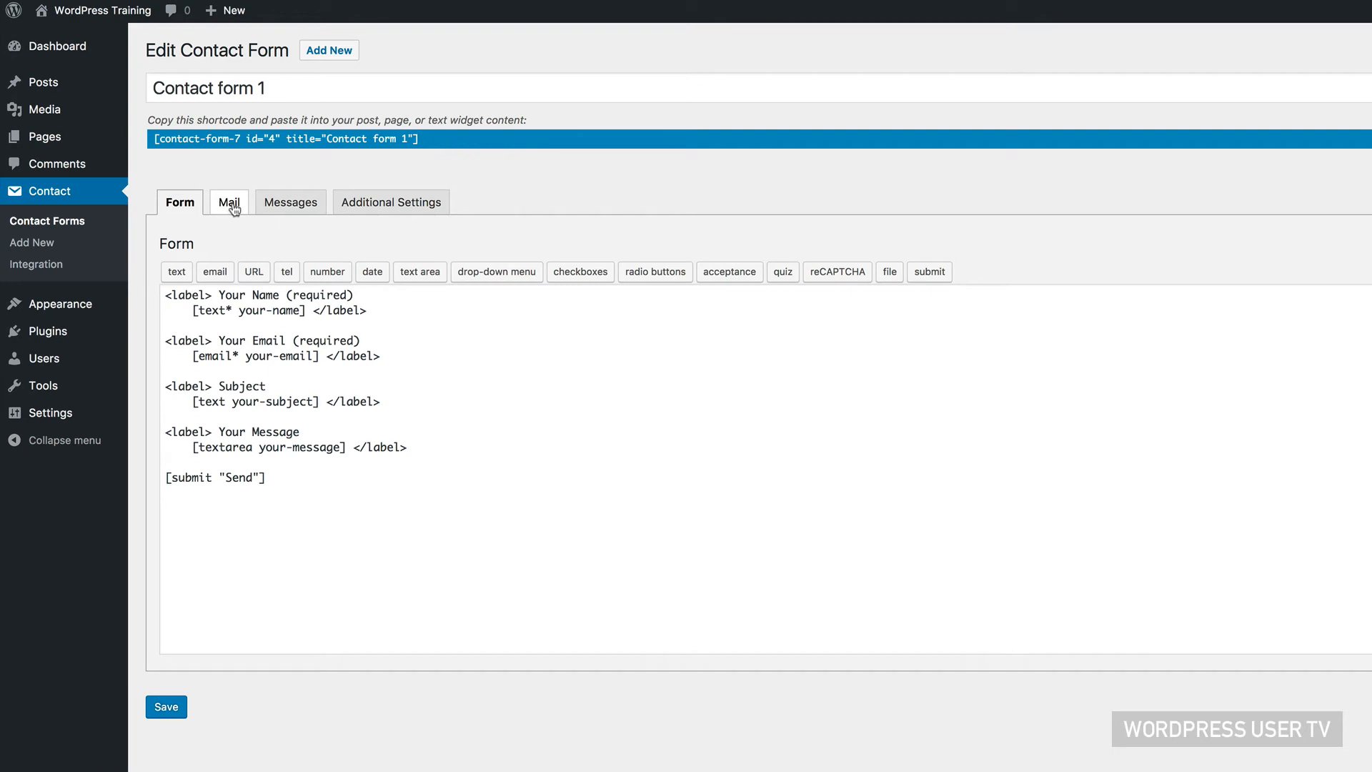
pyautogui.click(229, 203)
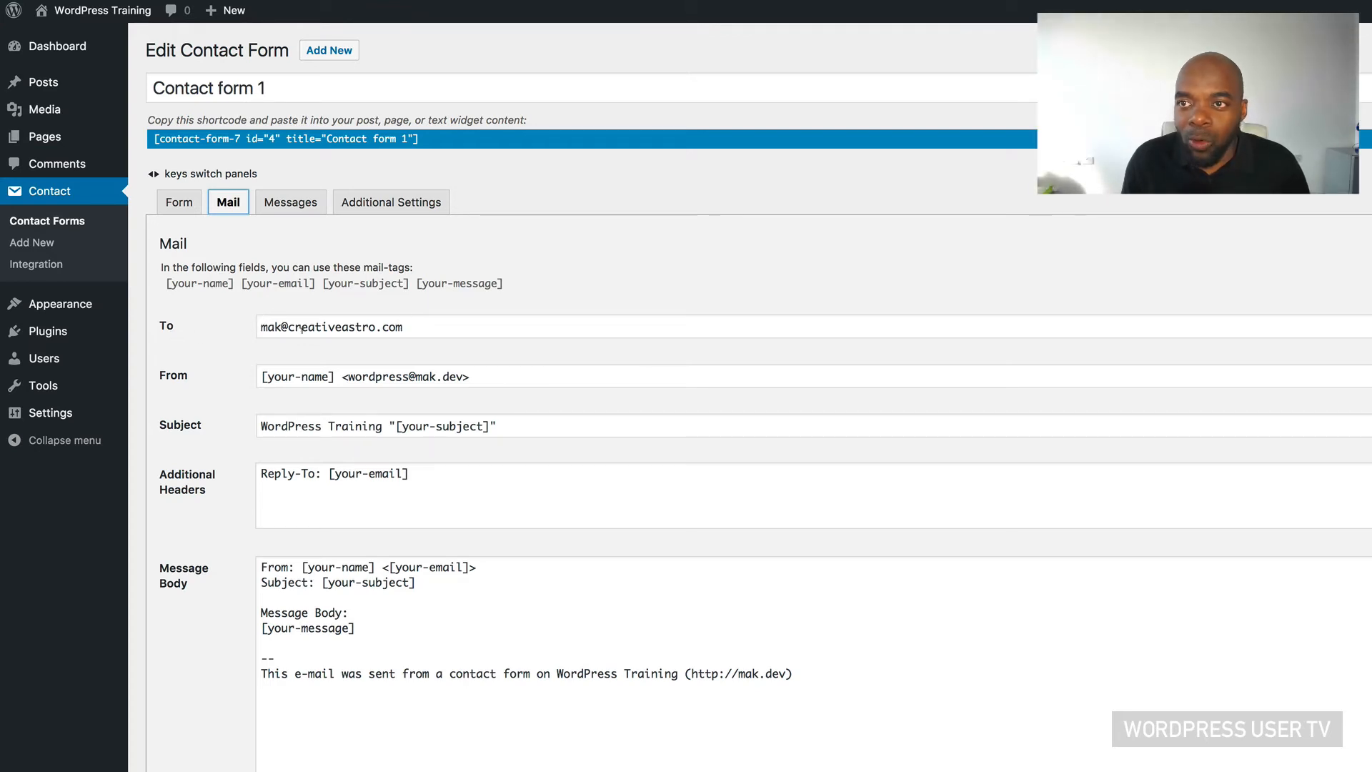
pyautogui.moveTo(404, 327); pyautogui.dragTo(255, 332)
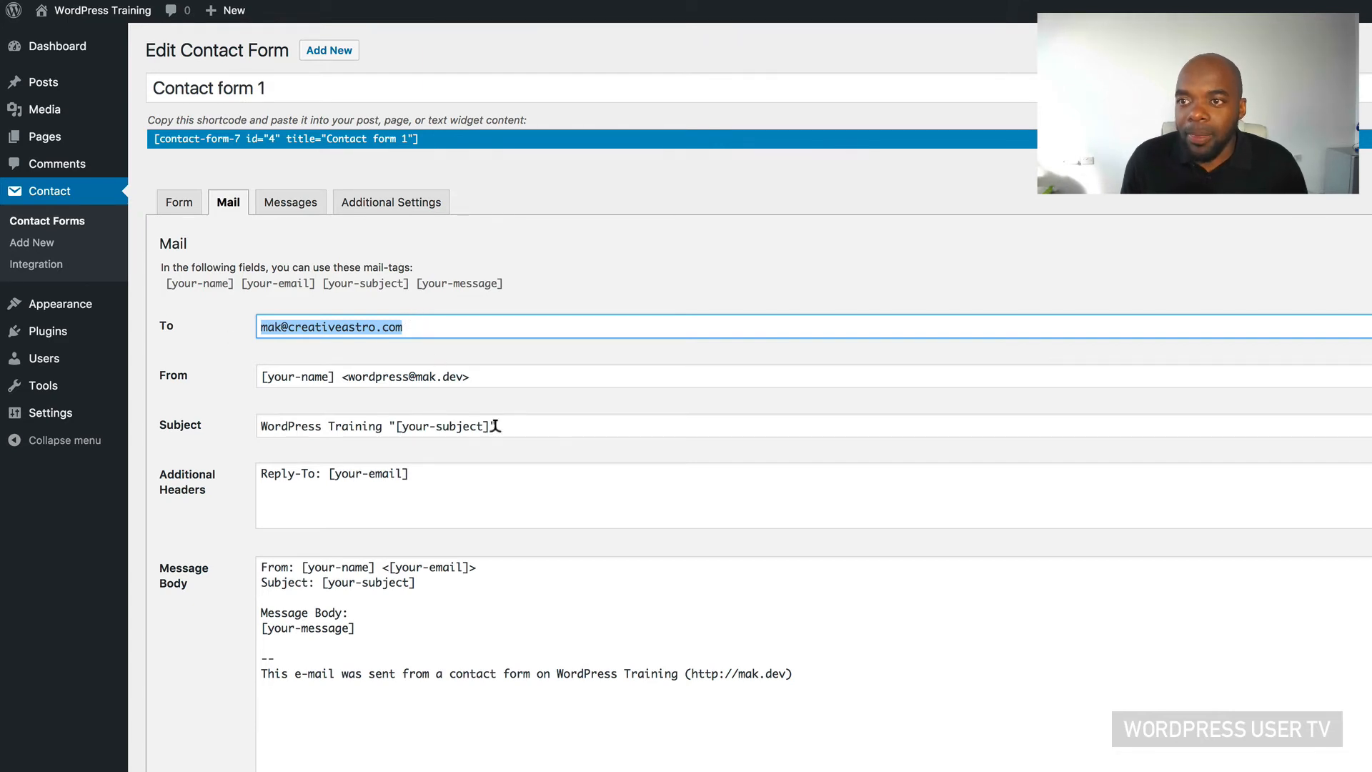
pyautogui.click(290, 205)
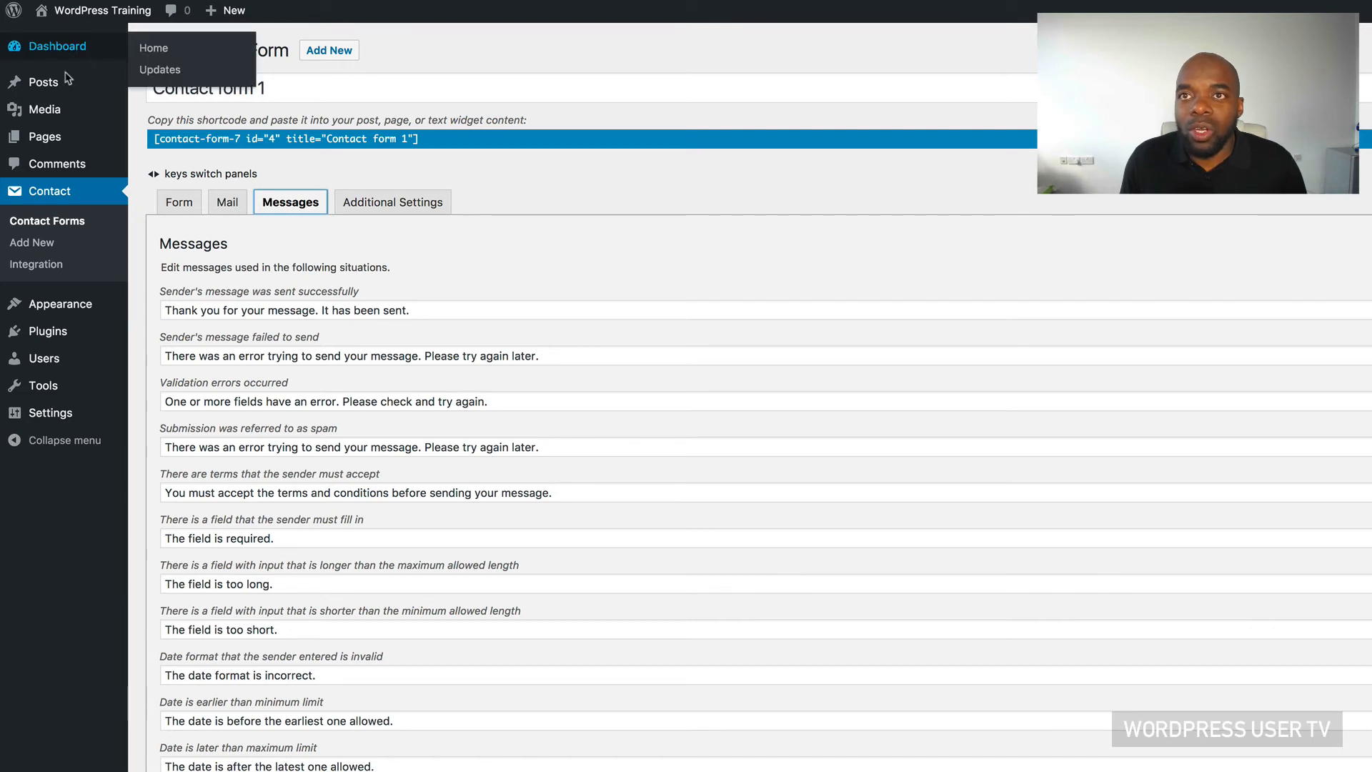
# - Open the Contact page for editing and view its published version in a separate browser tab
pyautogui.moveTo(46, 137)
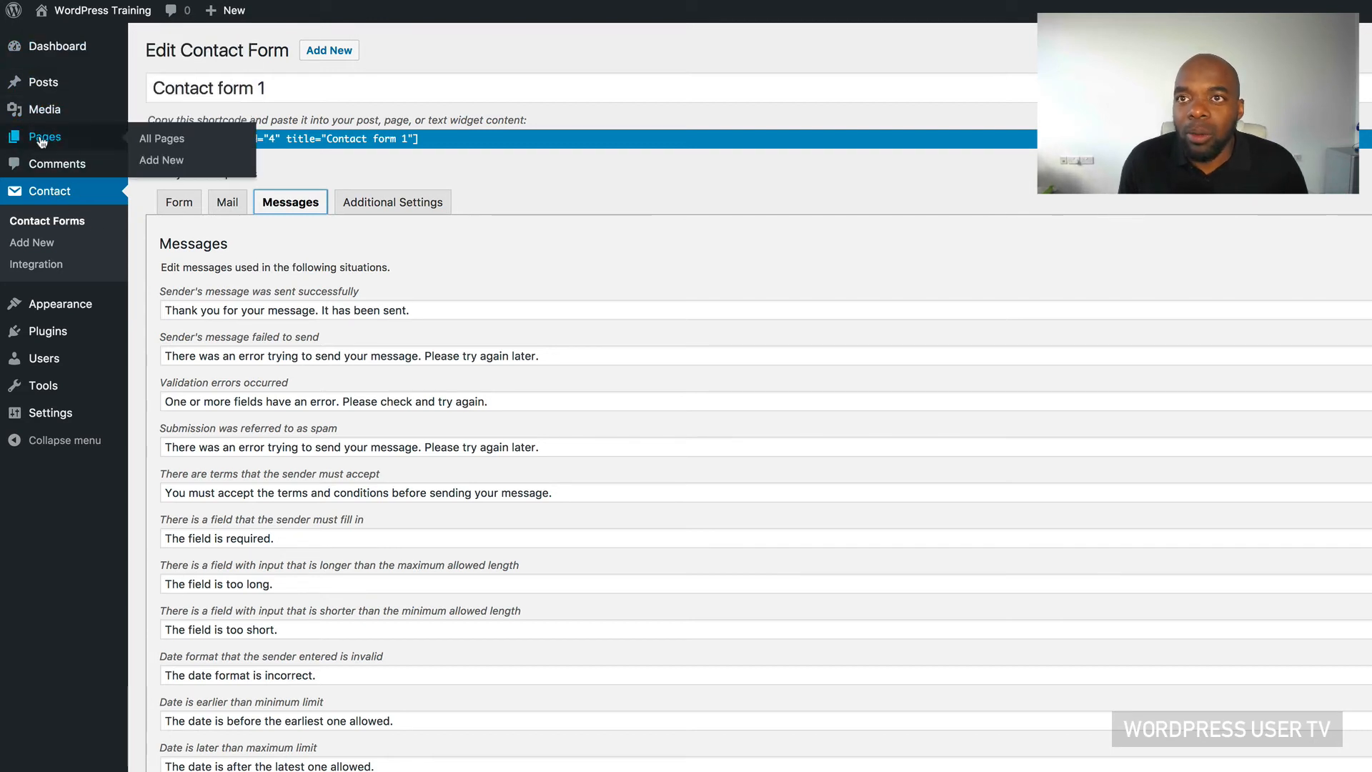
pyautogui.click(167, 143)
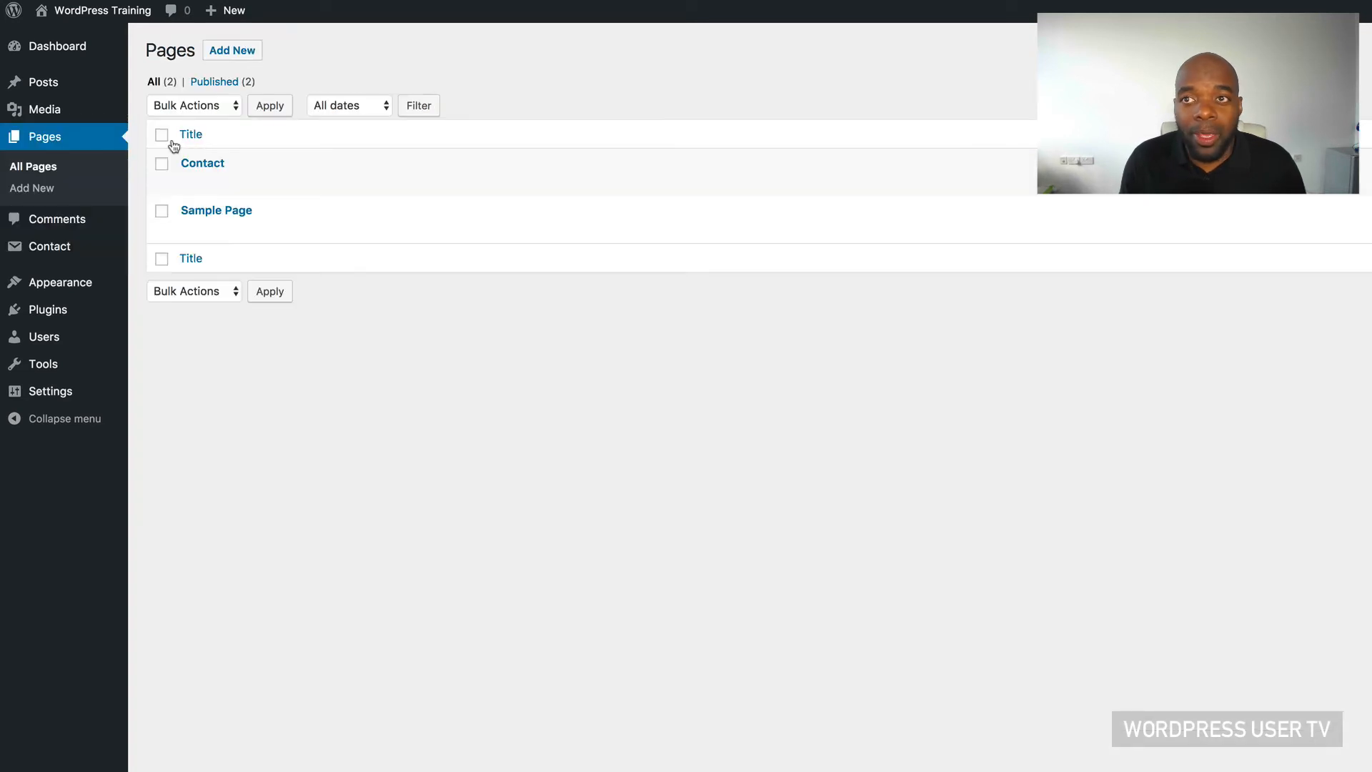
pyautogui.moveTo(190, 159)
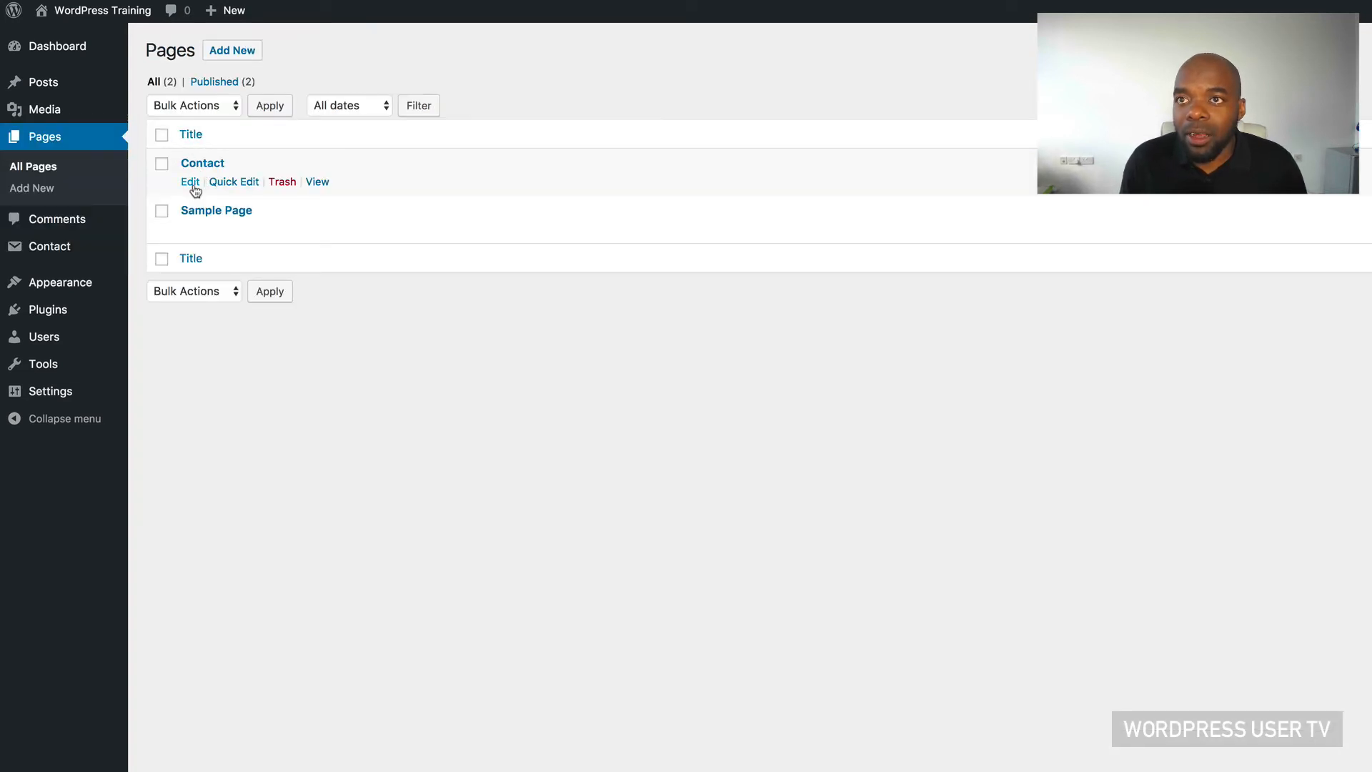
pyautogui.click(190, 183)
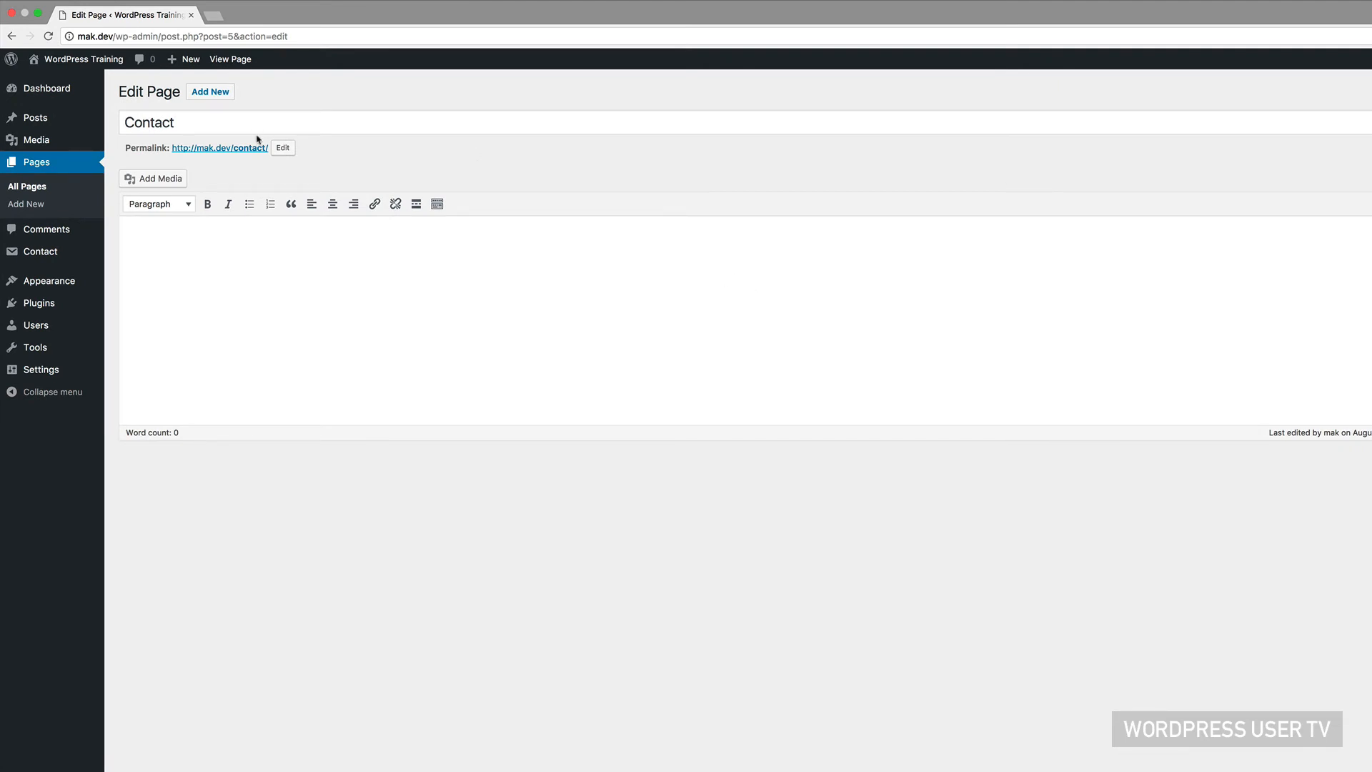
pyautogui.keyDown('super'); pyautogui.click(233, 62); pyautogui.keyUp('super')
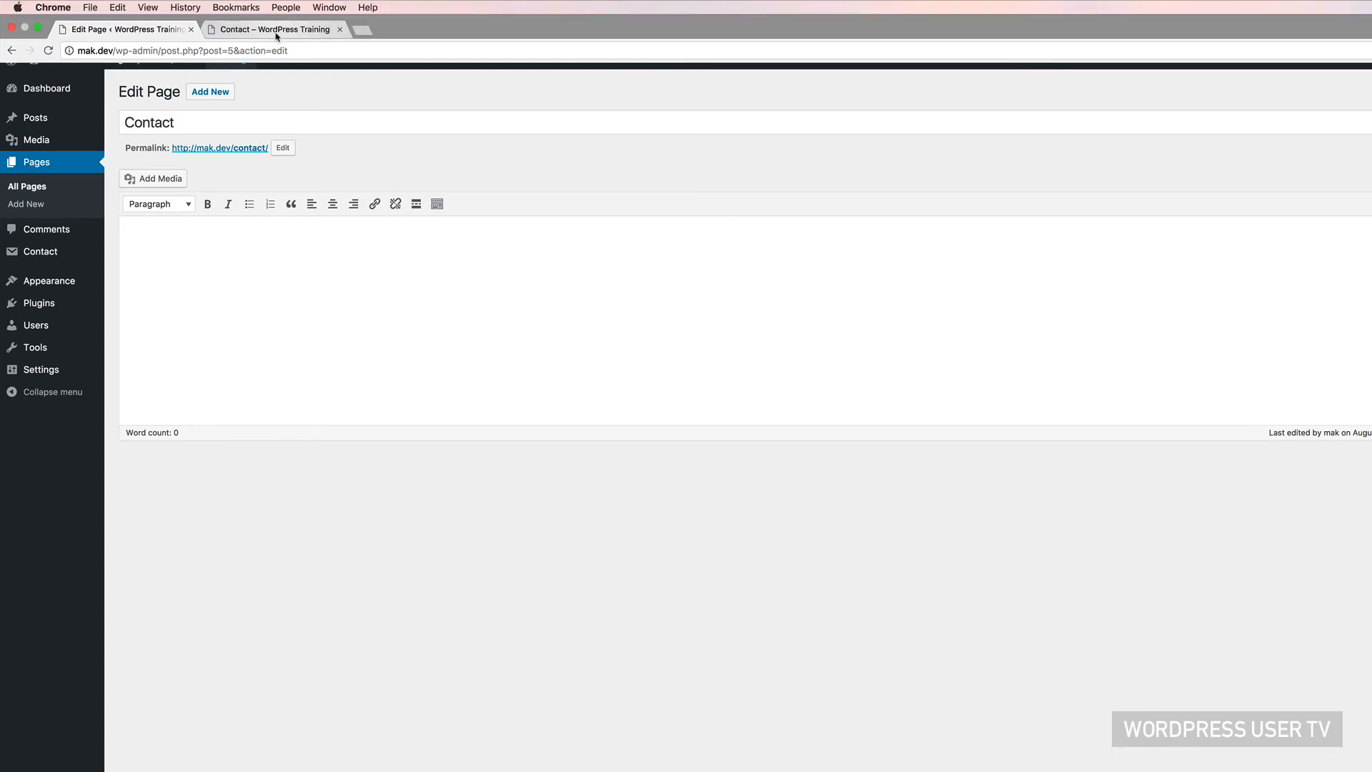
pyautogui.click(276, 15)
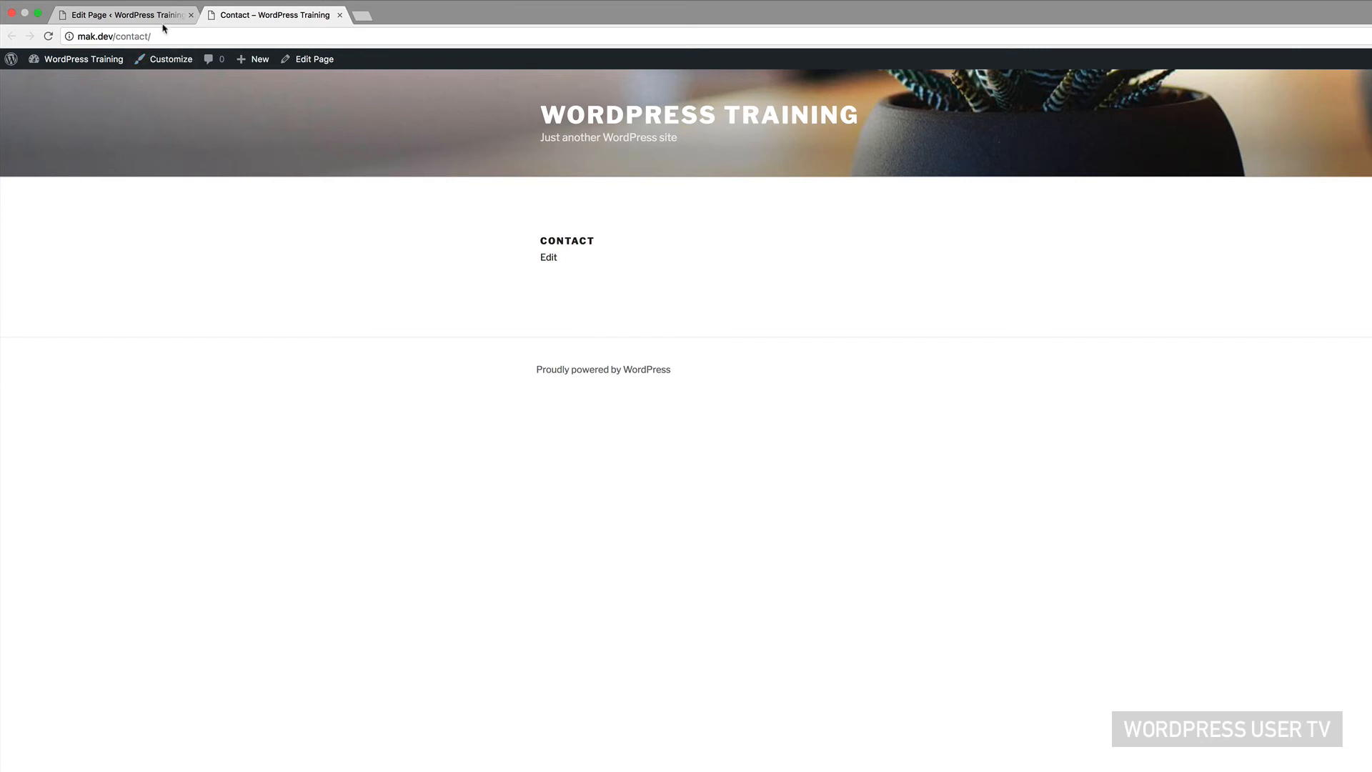
# - Paste the shortcode [contact-form-7 id="4" title="Contact form 1"] into the Contact page's body and update the page
pyautogui.click(143, 15)
pyautogui.click(202, 232)
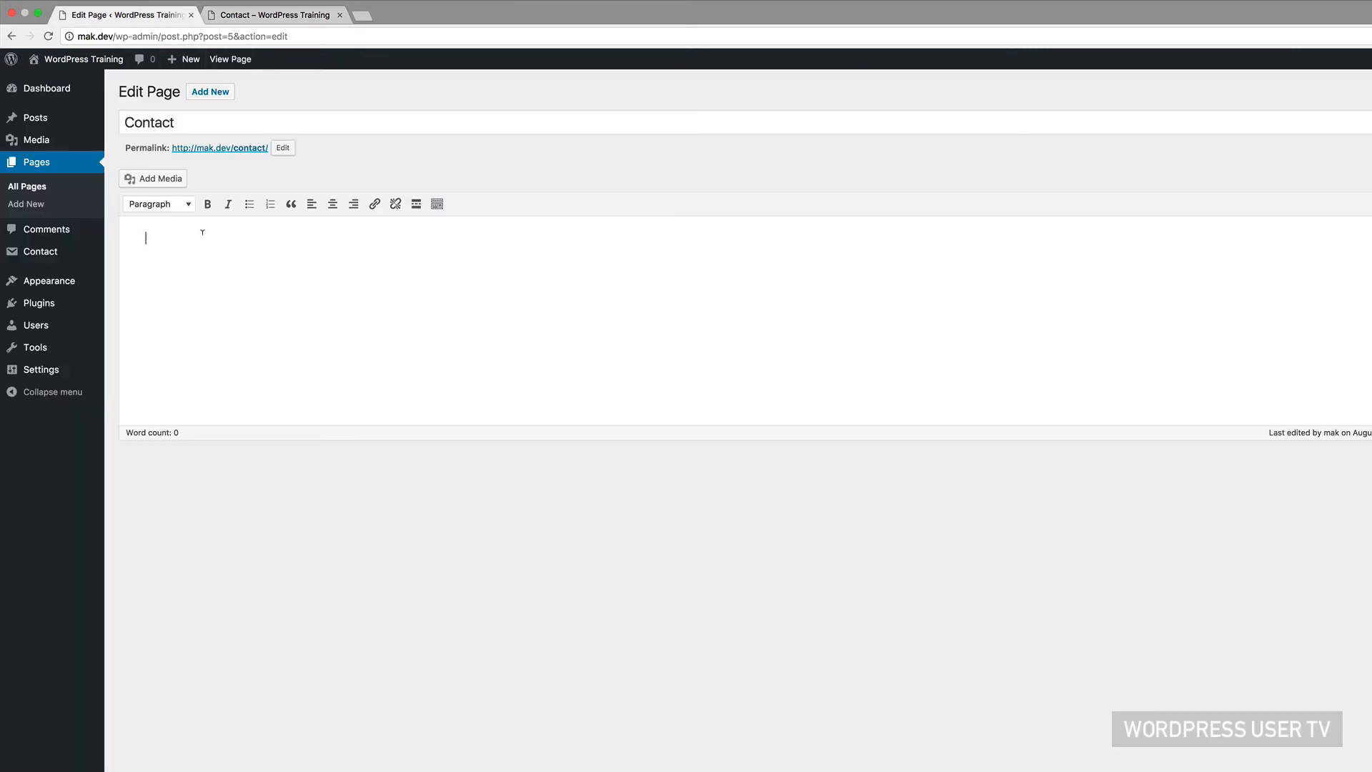
pyautogui.press('super+v')
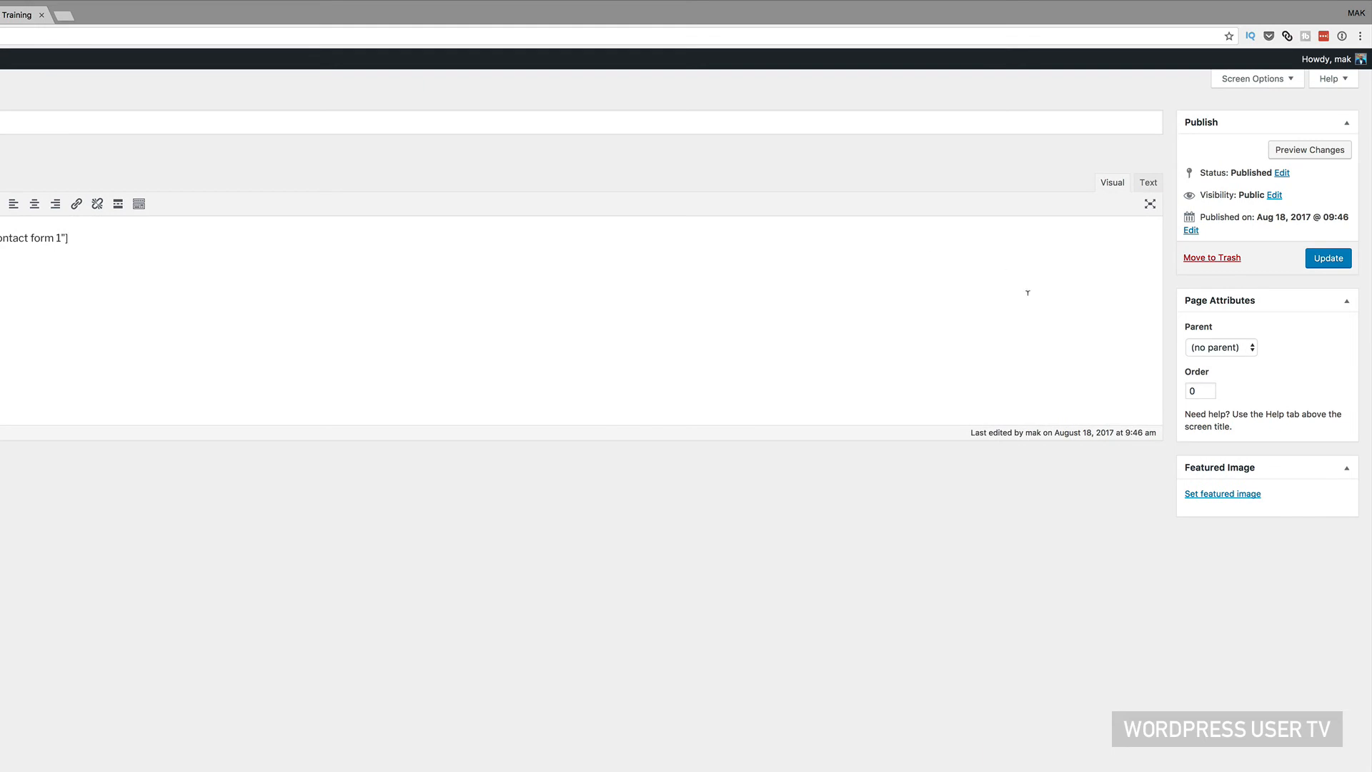
pyautogui.click(1328, 260)
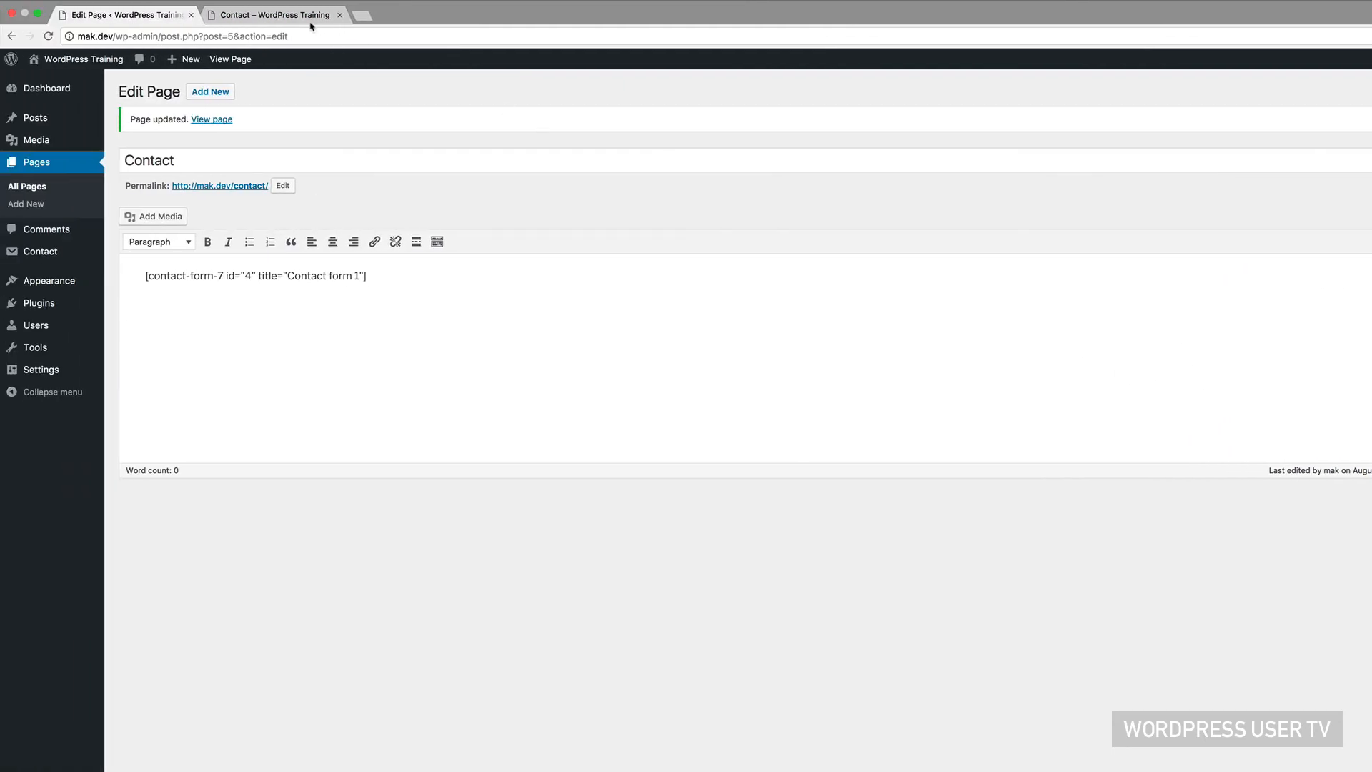
# - Reload the published Contact page and check the form's name, email, subject and message fields
pyautogui.click(303, 16)
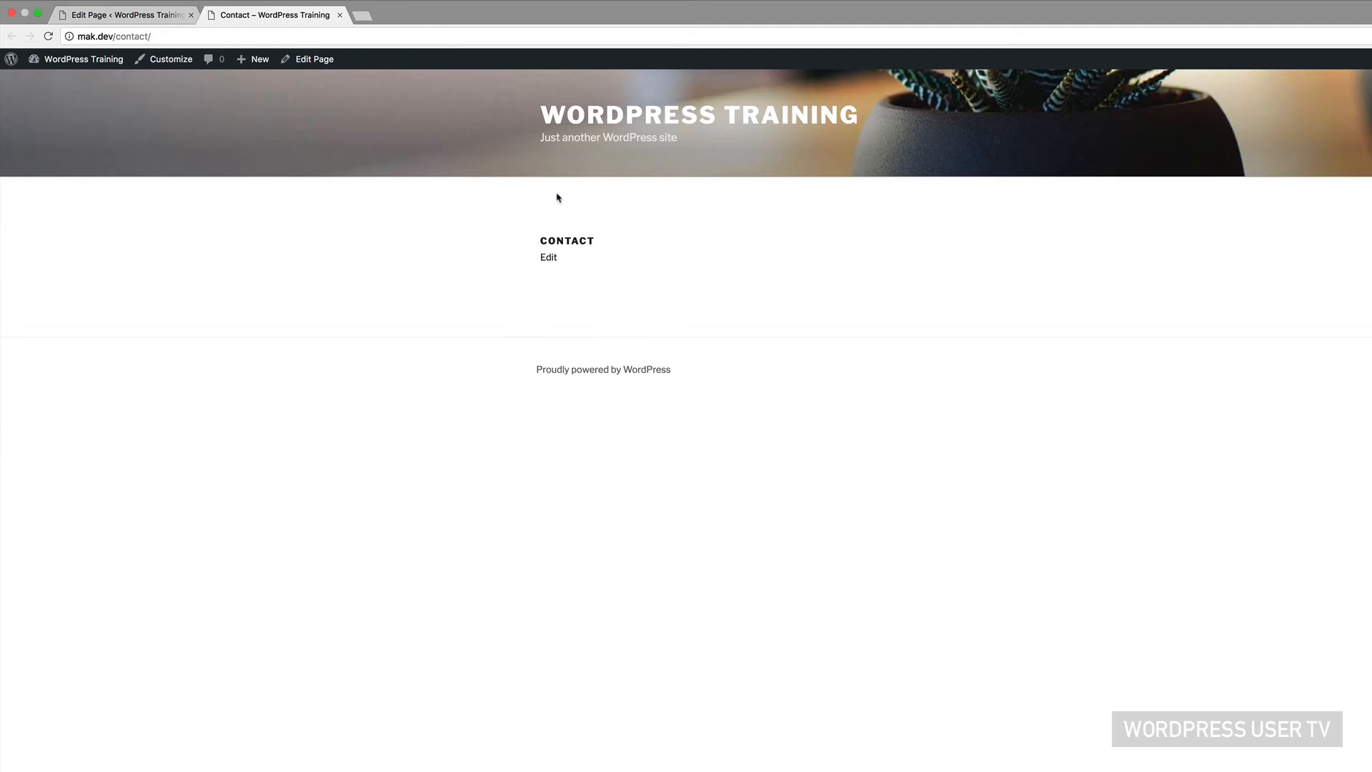
pyautogui.click(48, 37)
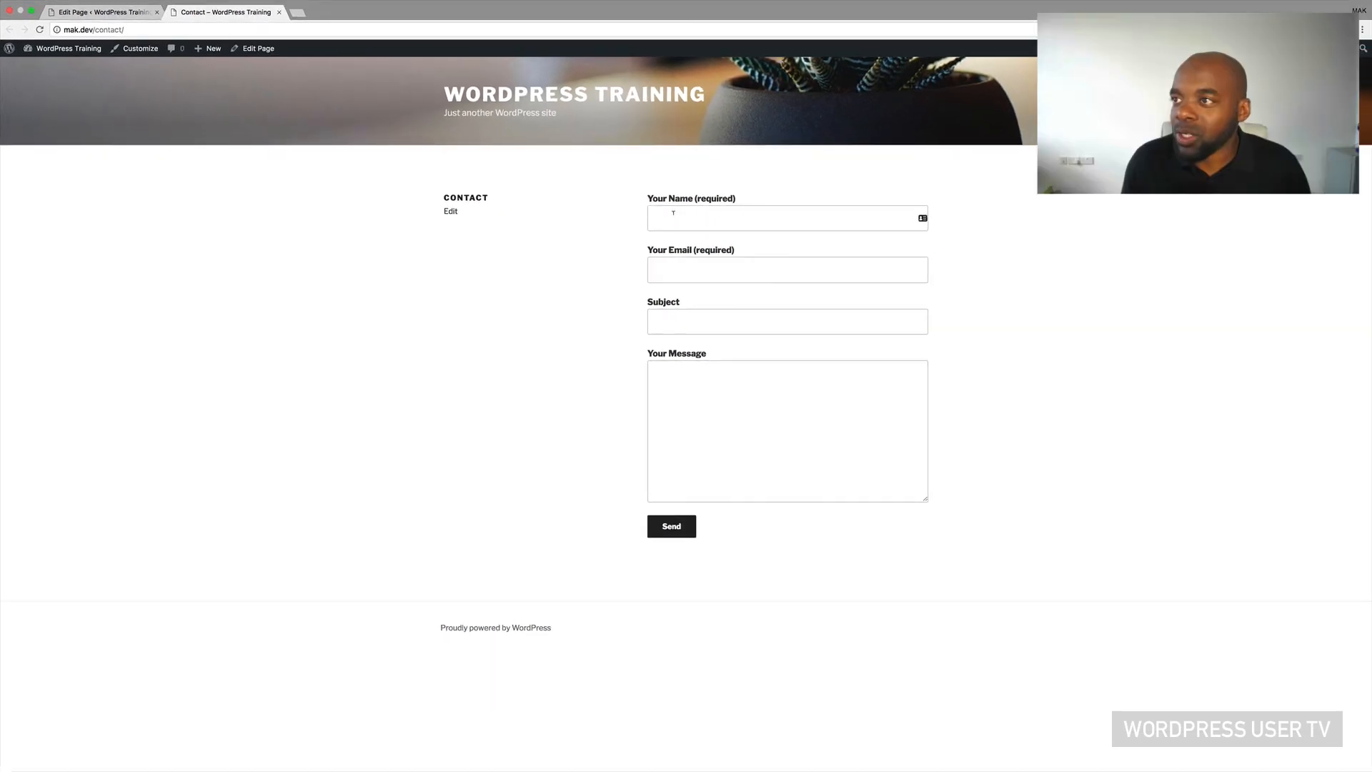
pyautogui.click(662, 214)
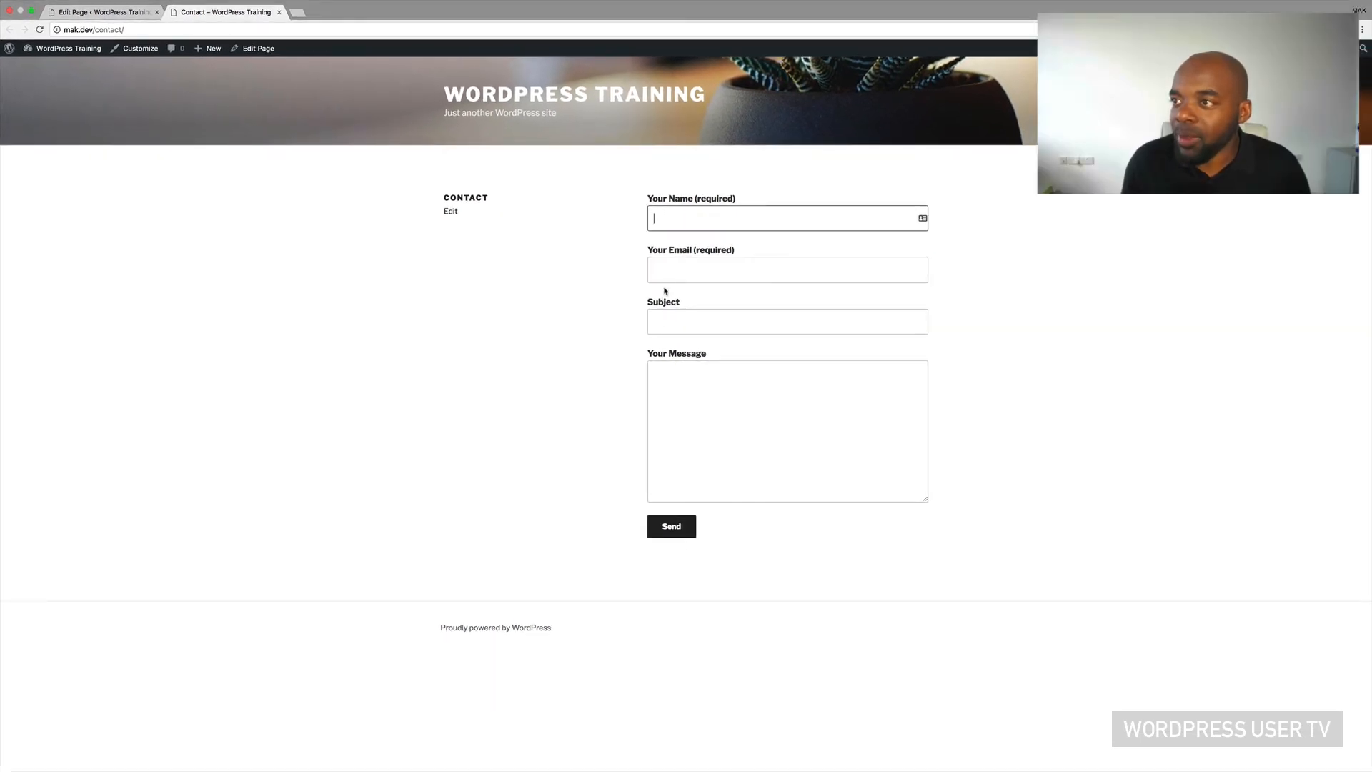
pyautogui.press('Tab')
pyautogui.click(664, 317)
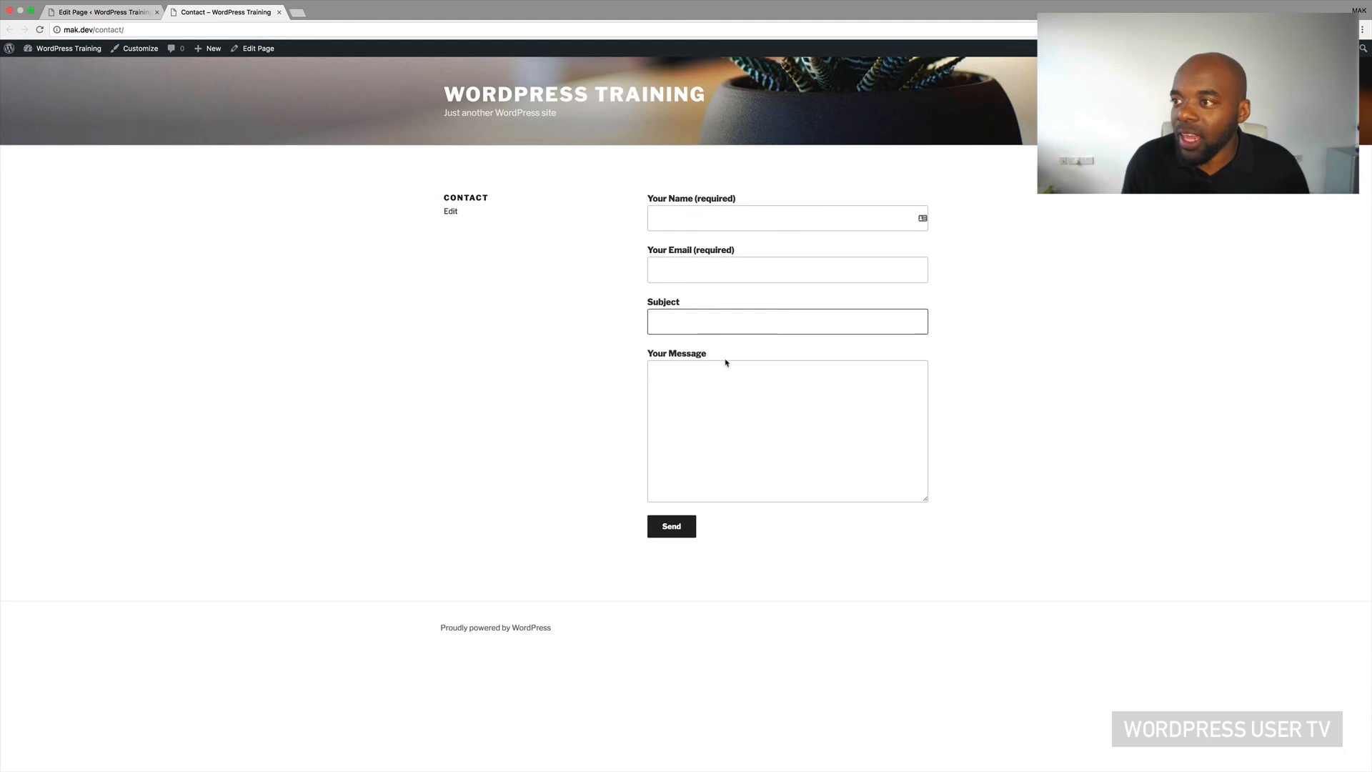
pyautogui.click(683, 370)
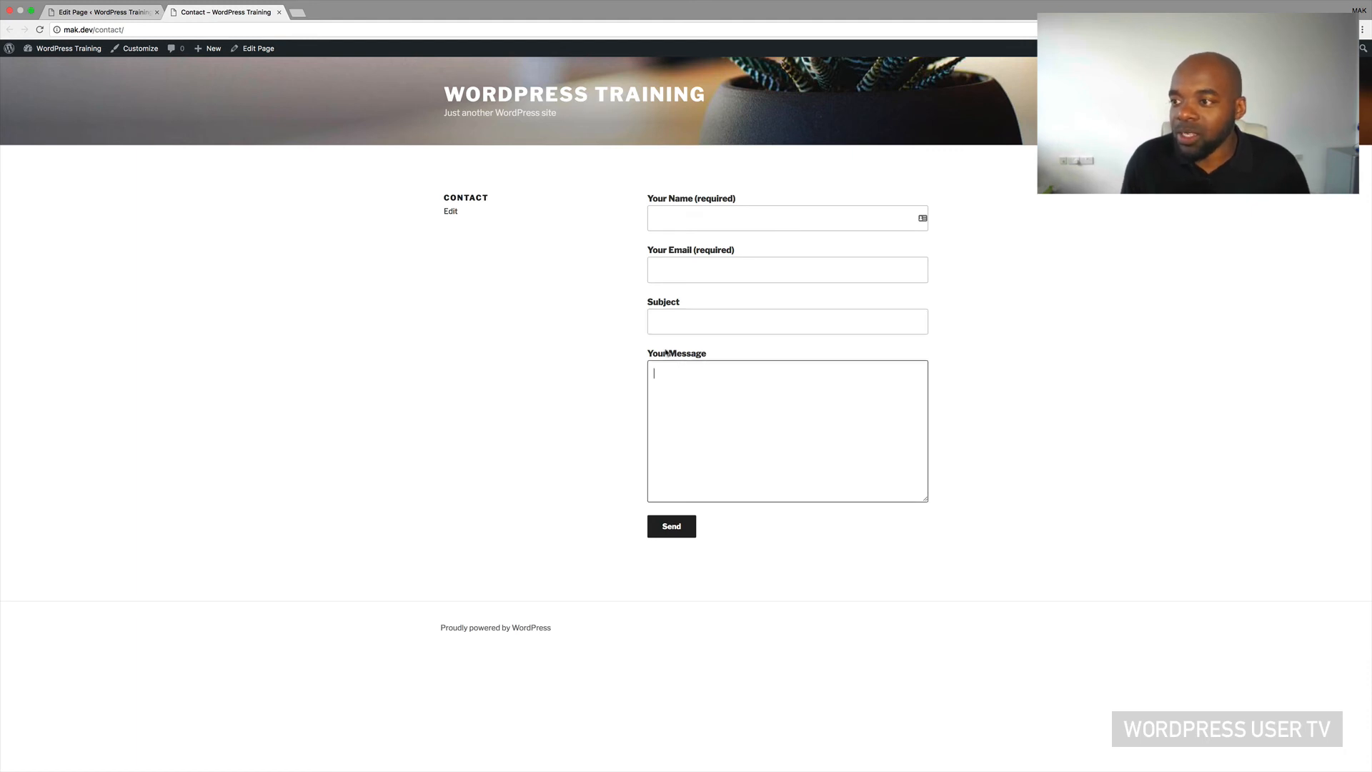